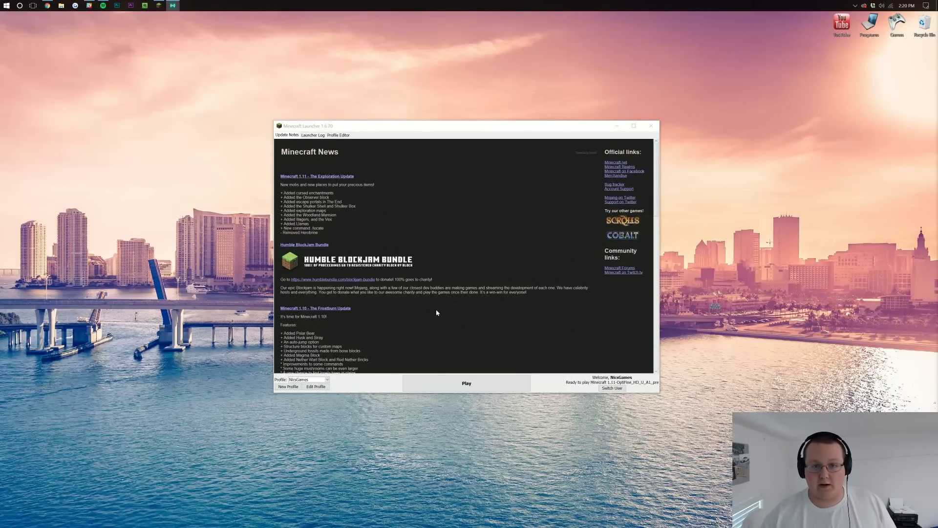
# Step: Open the current launcher profile for editing and place the cursor at the -Xmx memory value in its JVM arguments
pyautogui.click(316, 387)
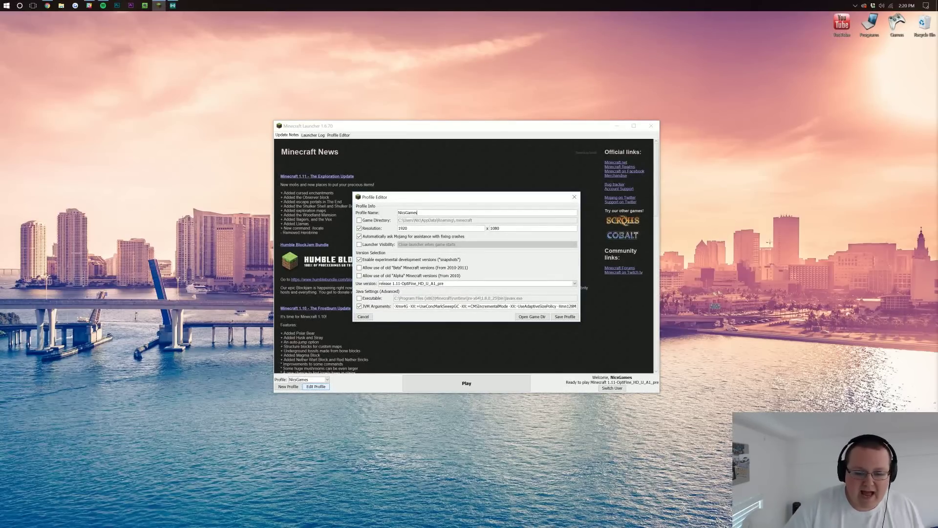
pyautogui.click(396, 306)
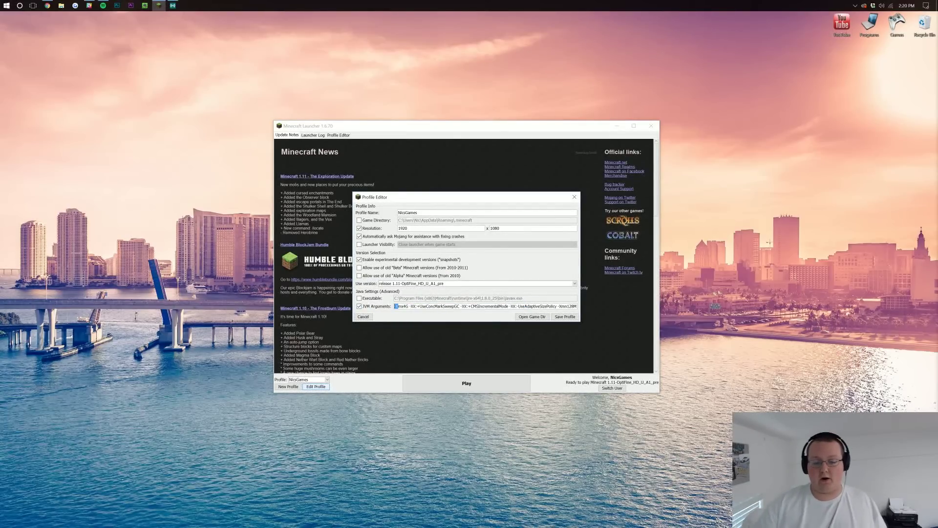
pyautogui.hotkey('ctrl', 'a')
pyautogui.click(397, 305)
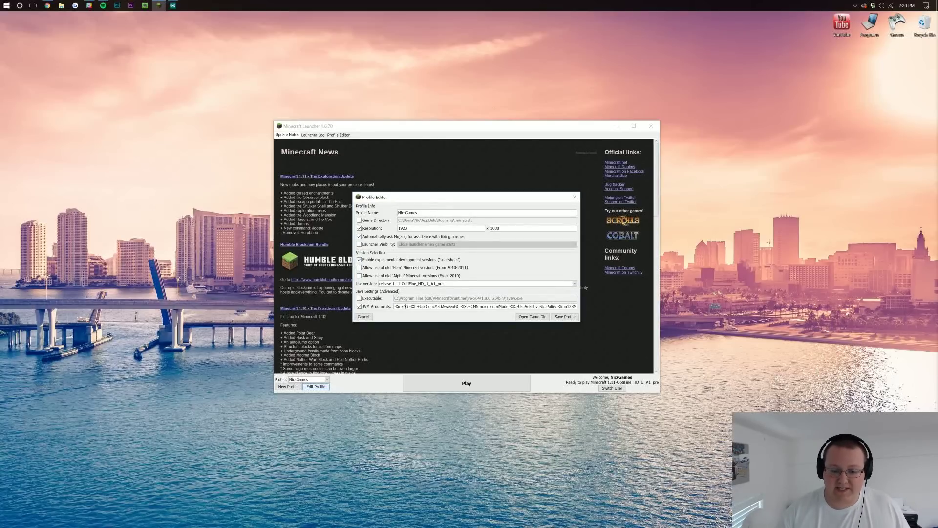
pyautogui.moveTo(395, 306); pyautogui.dragTo(403, 306)
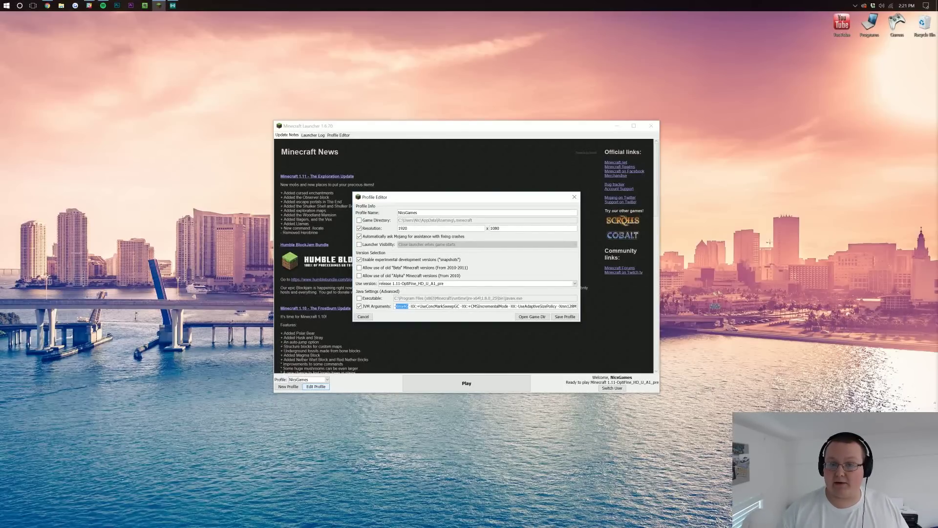
pyautogui.click(401, 306)
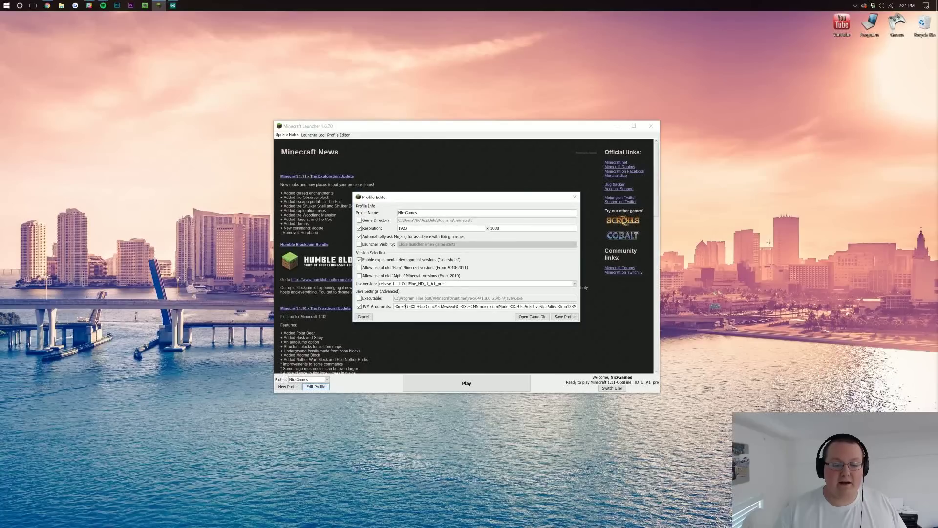
# Step: Try 1 and then 2 as the -Xmx gigabyte value in the profile's JVM arguments
pyautogui.write('1')
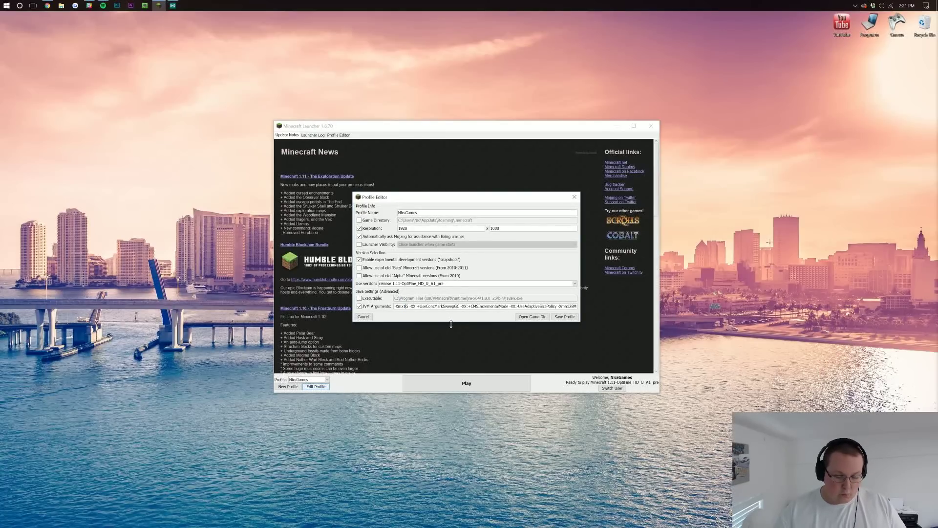
pyautogui.press('BackSpace')
pyautogui.write('2')
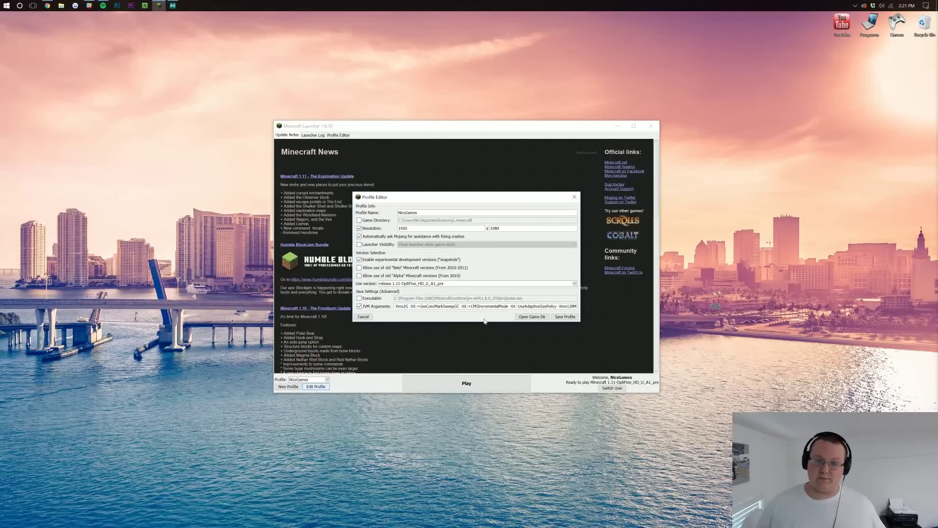
# Step: Set the maximum memory in the JVM arguments to -Xmx4G and save the profile
pyautogui.press('BackSpace')
pyautogui.write('4')
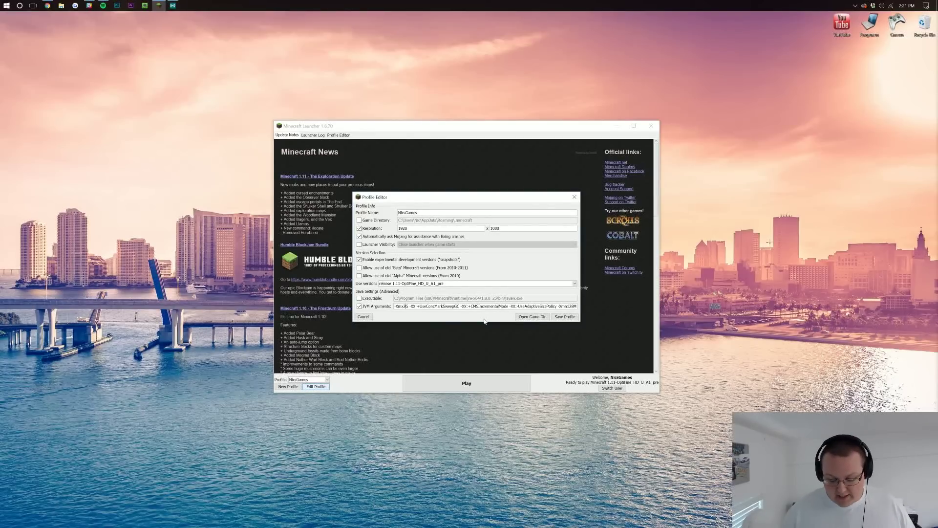
pyautogui.press('BackSpace')
pyautogui.write('4')
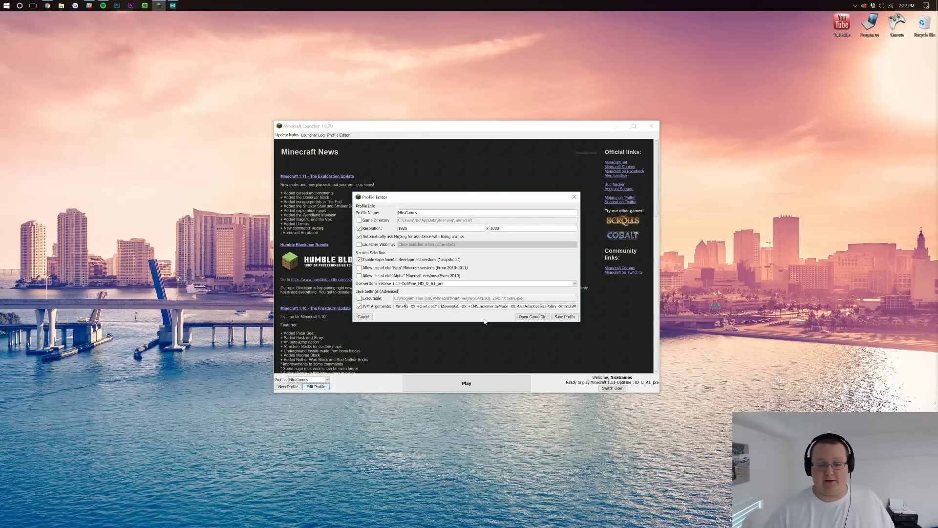
pyautogui.click(565, 317)
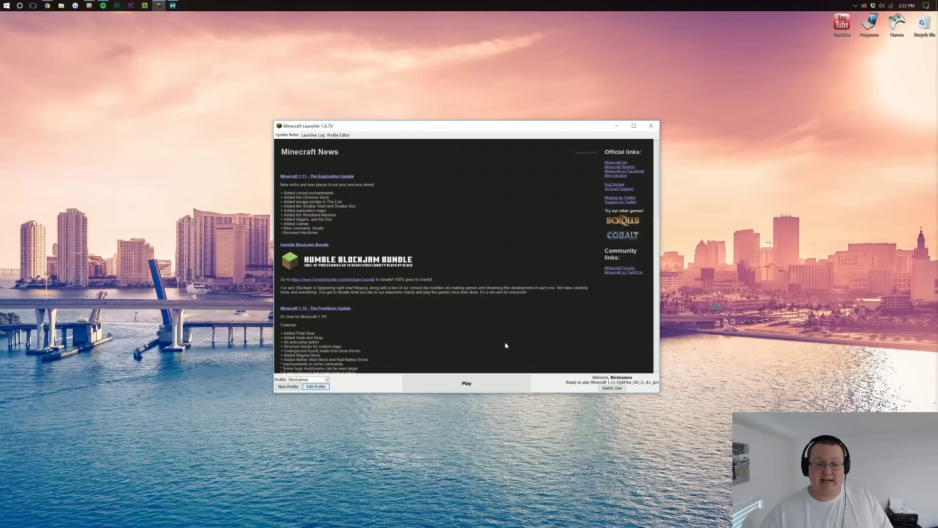
# Step: Launch Minecraft with this profile and check the selected resource packs in the game options
pyautogui.click(496, 387)
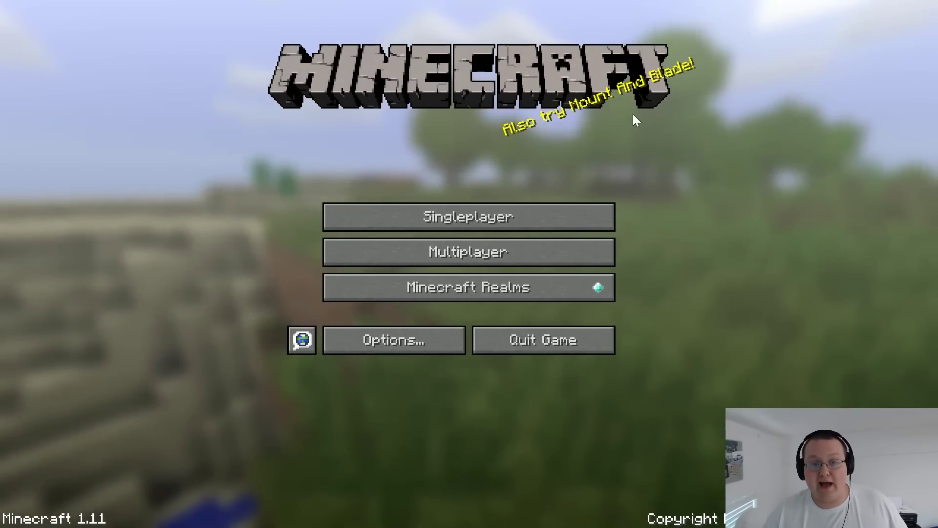
pyautogui.click(427, 345)
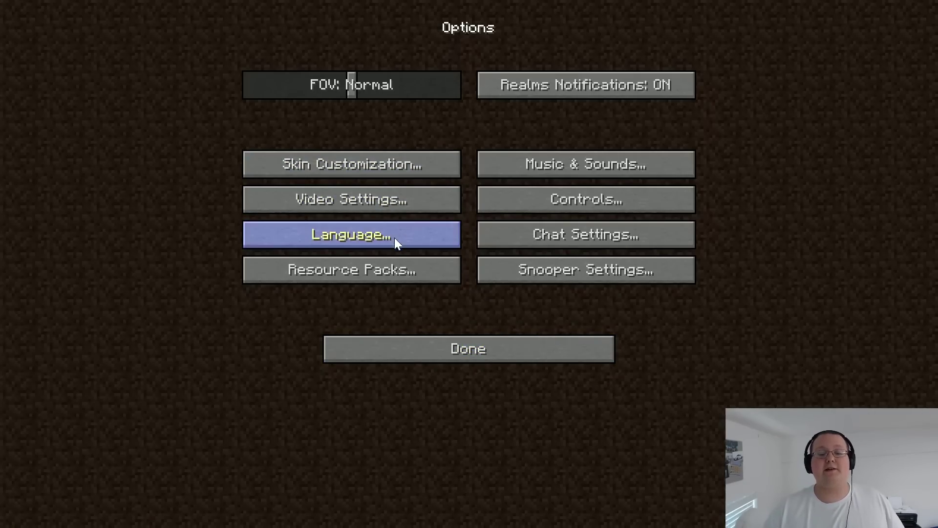
pyautogui.click(383, 280)
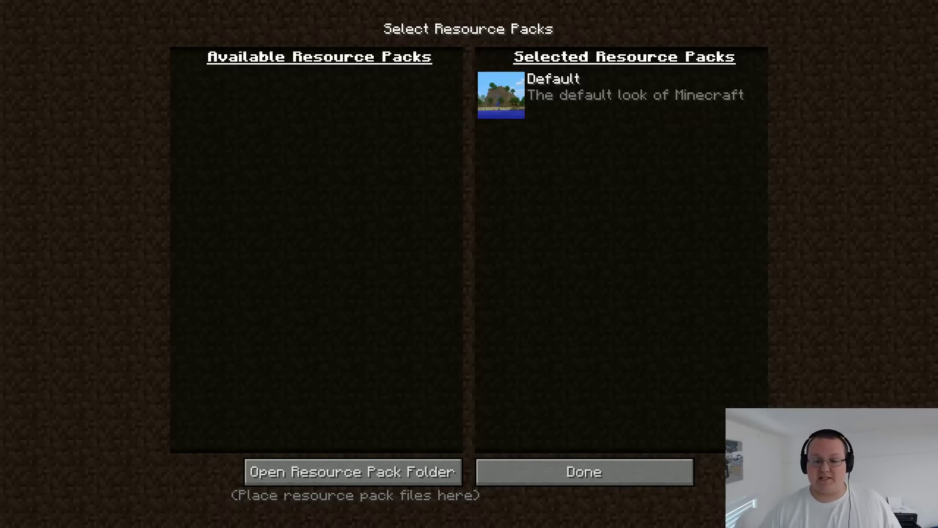
pyautogui.click(577, 468)
# Step: In the video settings, set Graphics to Fast, Render Distance to 2 Tiny, Smooth Lighting to OFF and Max Framerate to Unlimited
pyautogui.click(408, 210)
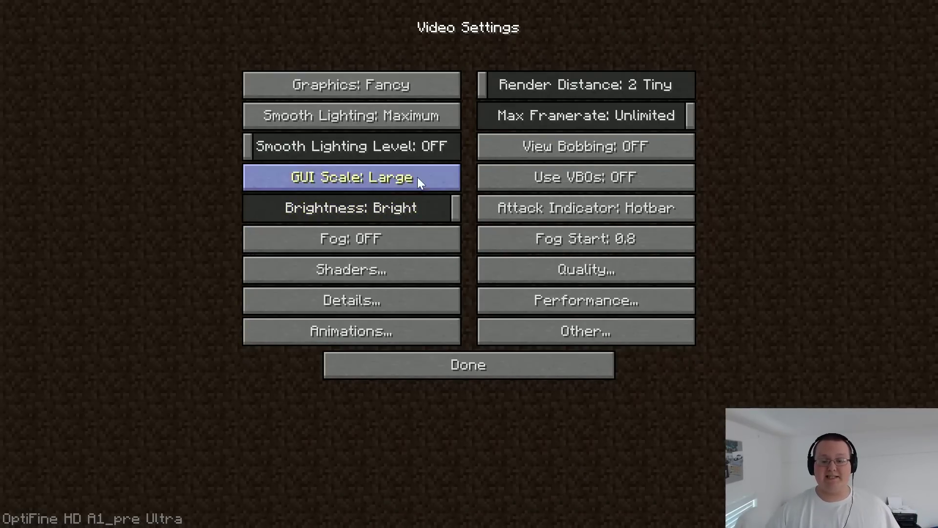
pyautogui.click(428, 94)
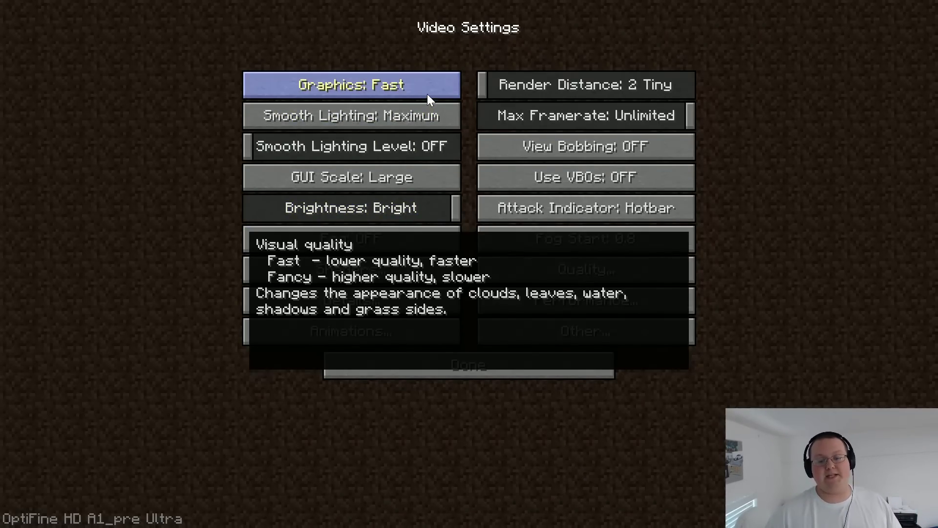
pyautogui.moveTo(493, 77); pyautogui.dragTo(124, 95)
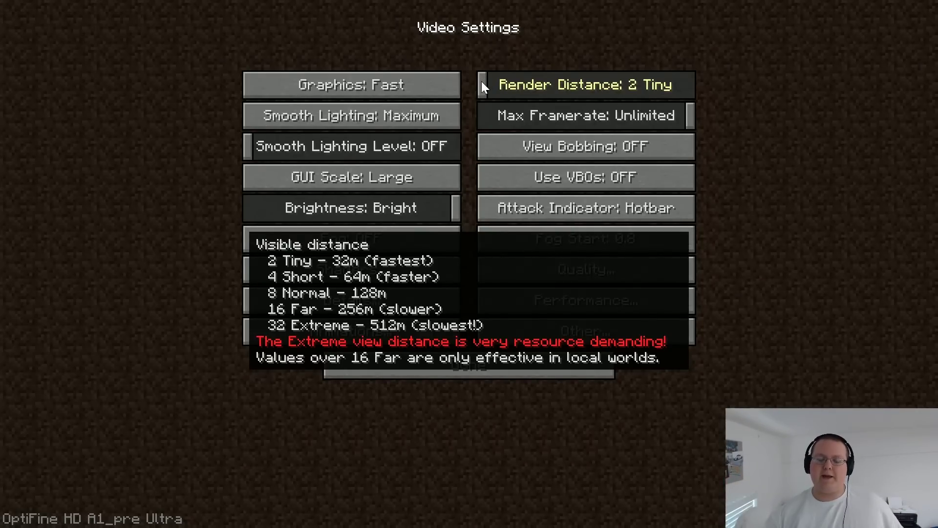
pyautogui.moveTo(482, 81); pyautogui.dragTo(279, 114)
pyautogui.click(364, 121)
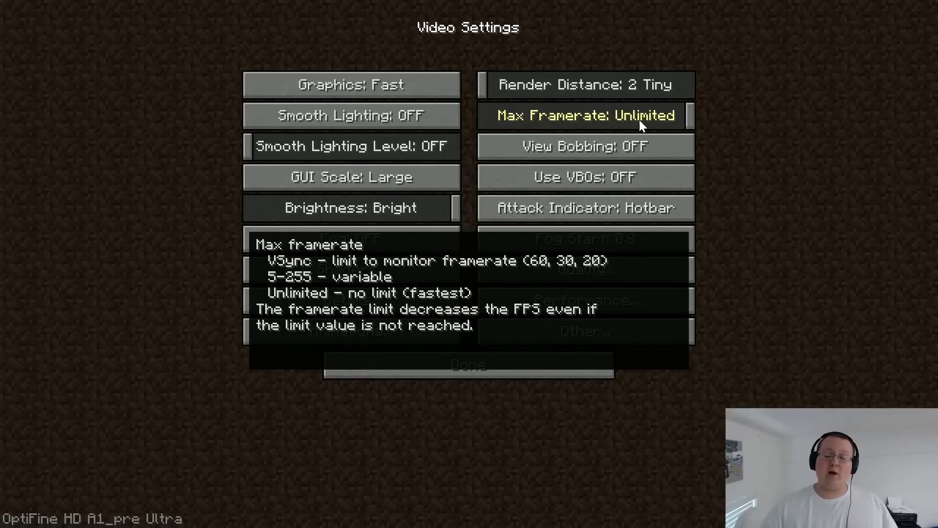
pyautogui.moveTo(640, 120); pyautogui.dragTo(813, 106)
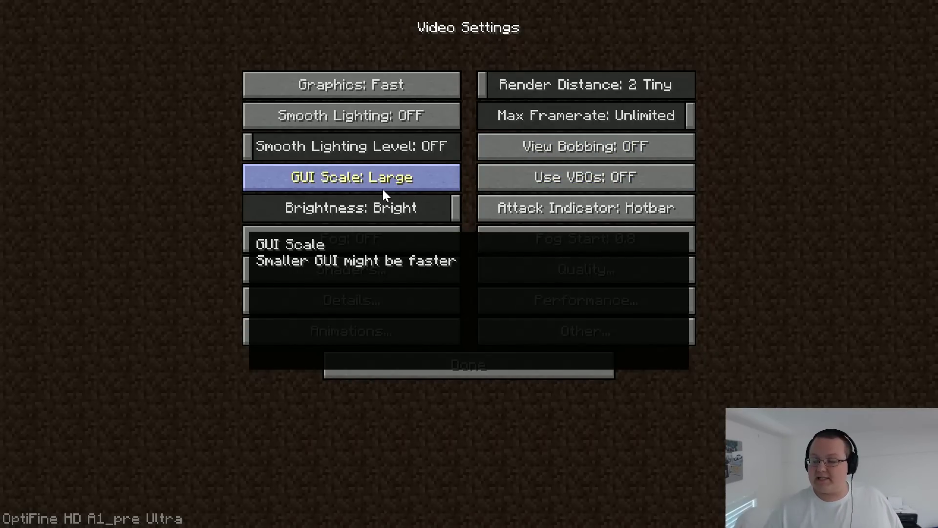
# Step: Cycle the GUI Scale through Auto and Small and back to Large
pyautogui.click(375, 188)
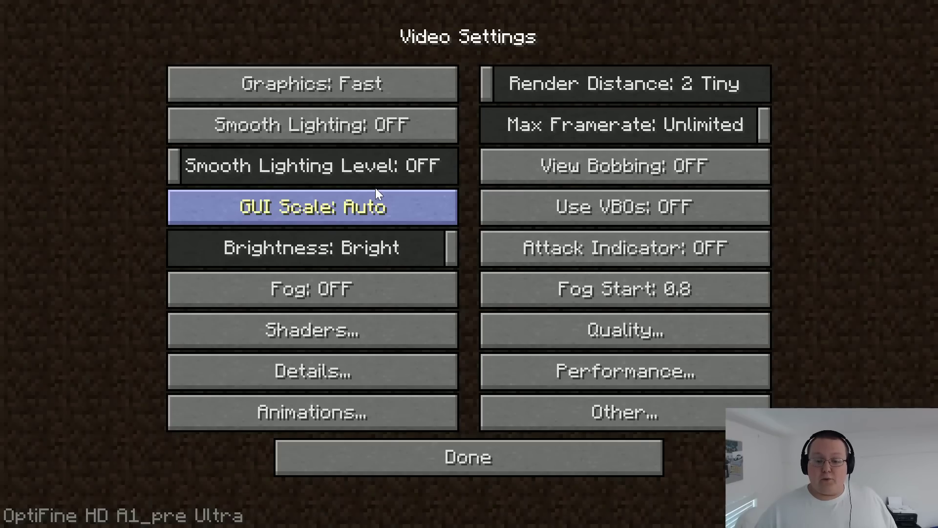
pyautogui.click(371, 194)
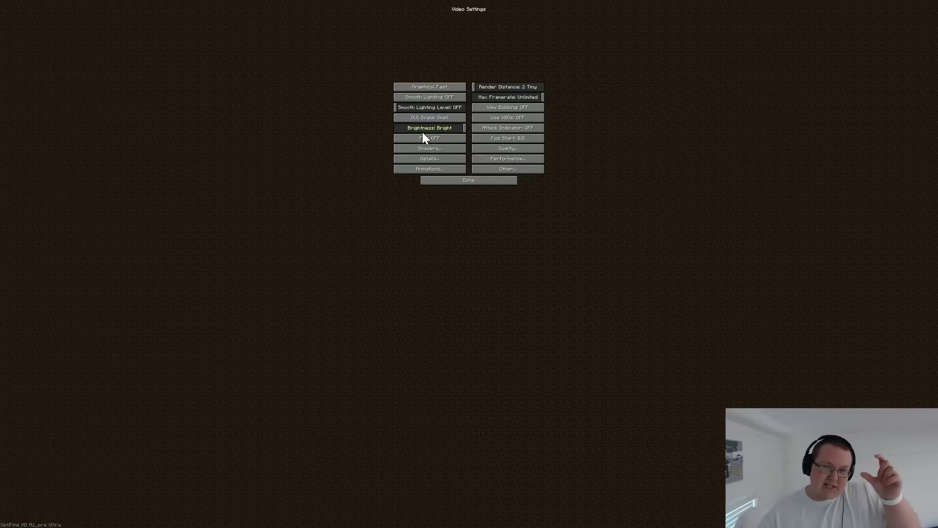
pyautogui.click(414, 118)
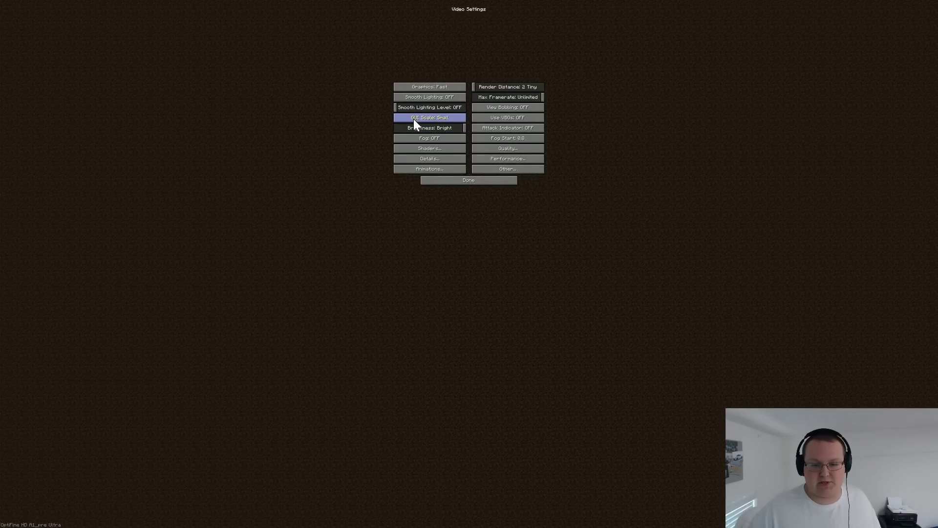
pyautogui.click(412, 147)
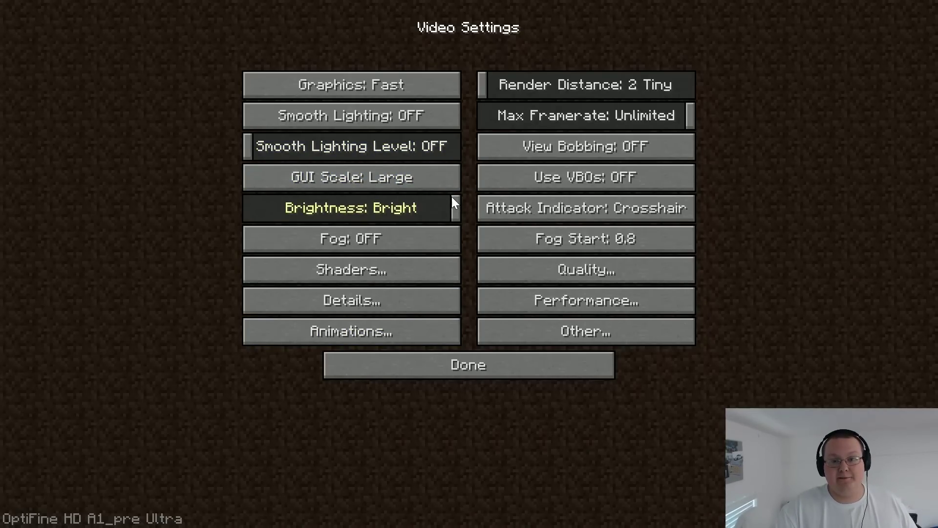
# Step: Turn Use VBOs on and review the Shaders and Quality settings
pyautogui.click(548, 180)
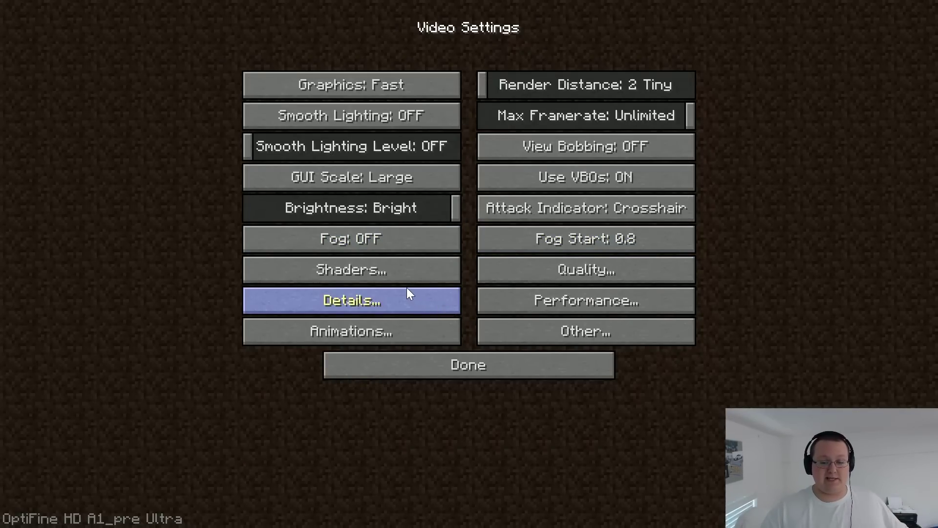
pyautogui.click(389, 278)
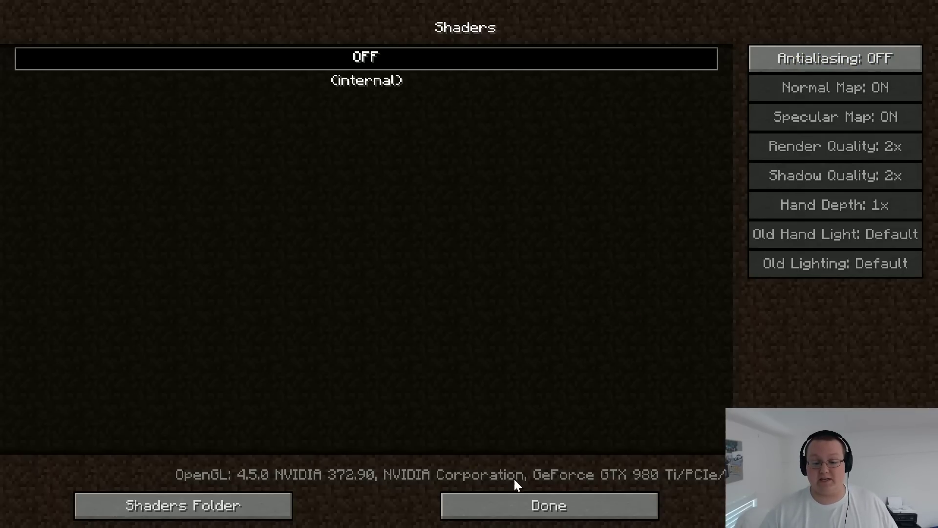
pyautogui.click(515, 501)
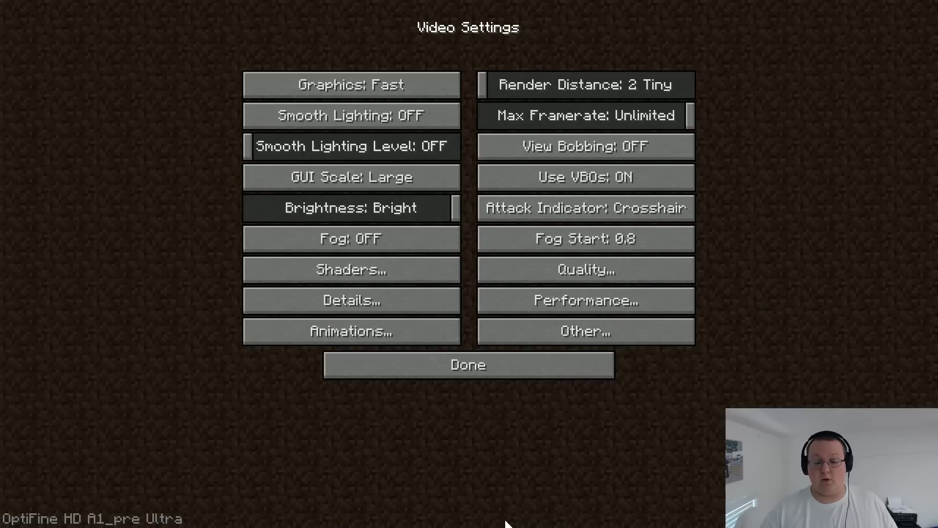
pyautogui.click(613, 266)
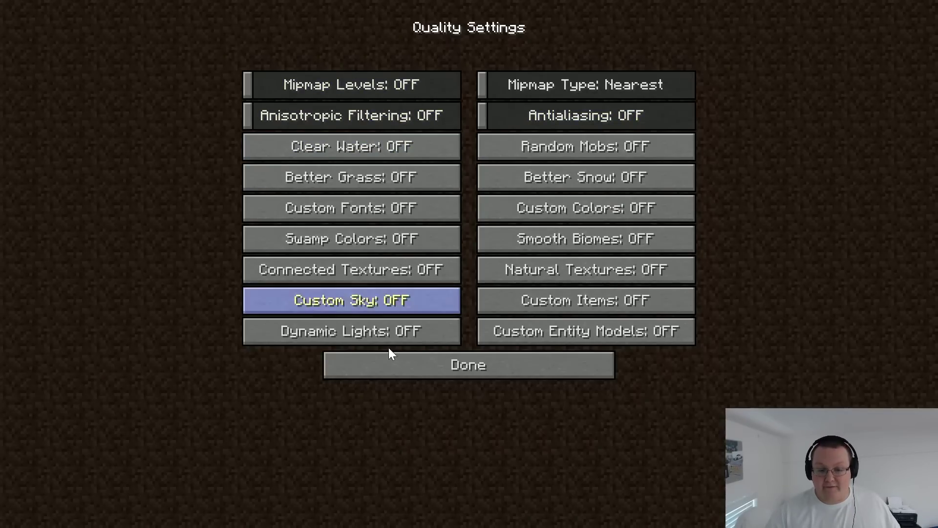
pyautogui.click(505, 382)
# Step: Turn Entity Shadows off in the detail settings and return to the video settings
pyautogui.click(432, 300)
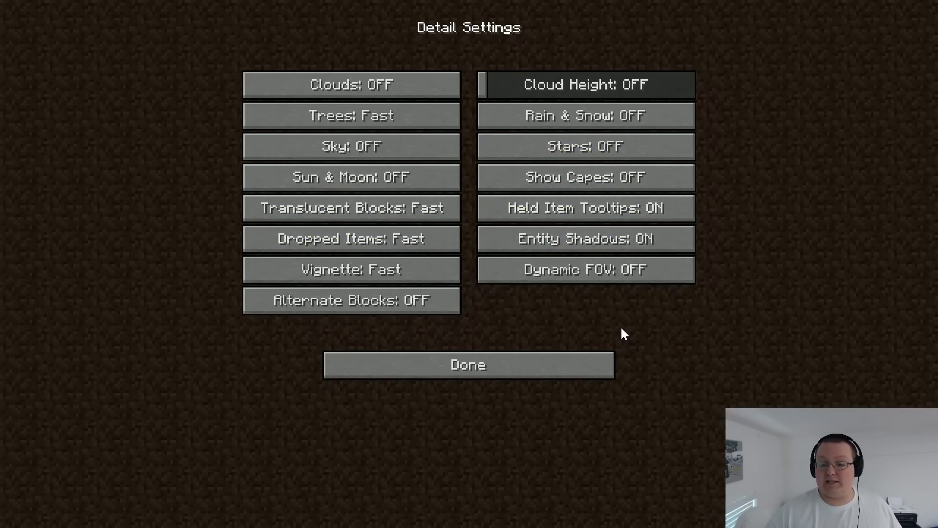
pyautogui.moveTo(600, 212)
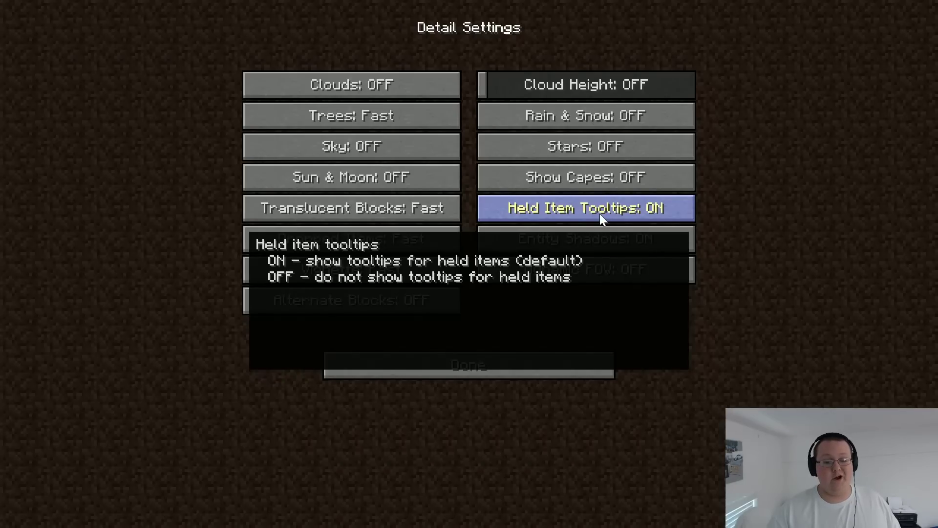
pyautogui.click(570, 241)
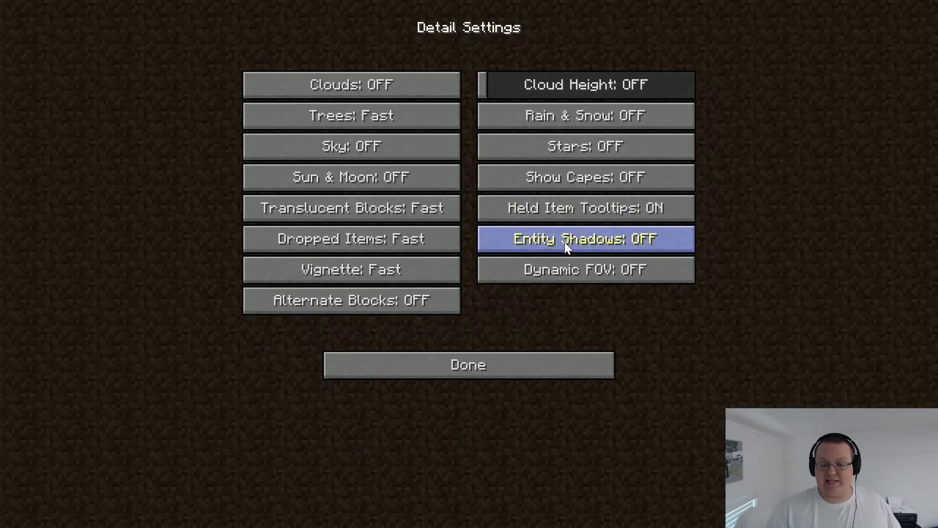
pyautogui.click(424, 364)
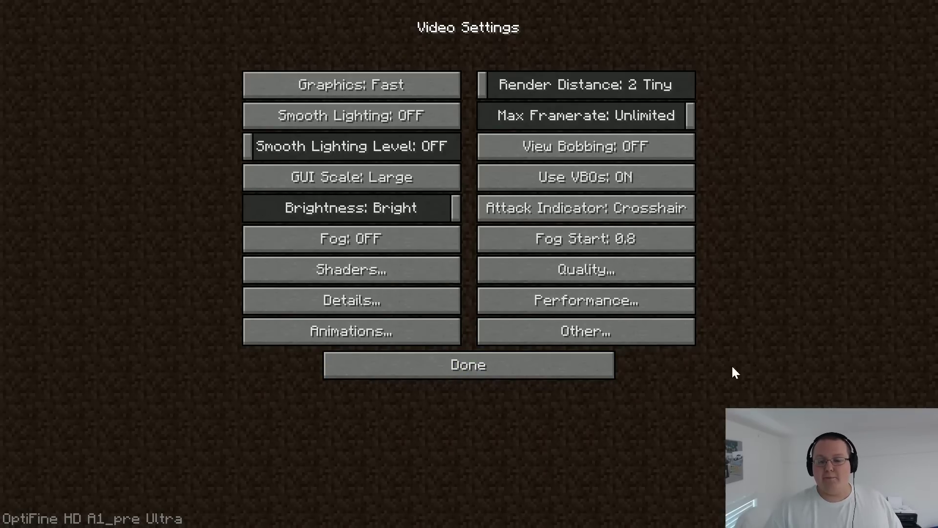
# Step: Turn Fast Render on in the performance settings and return to the video settings
pyautogui.click(571, 310)
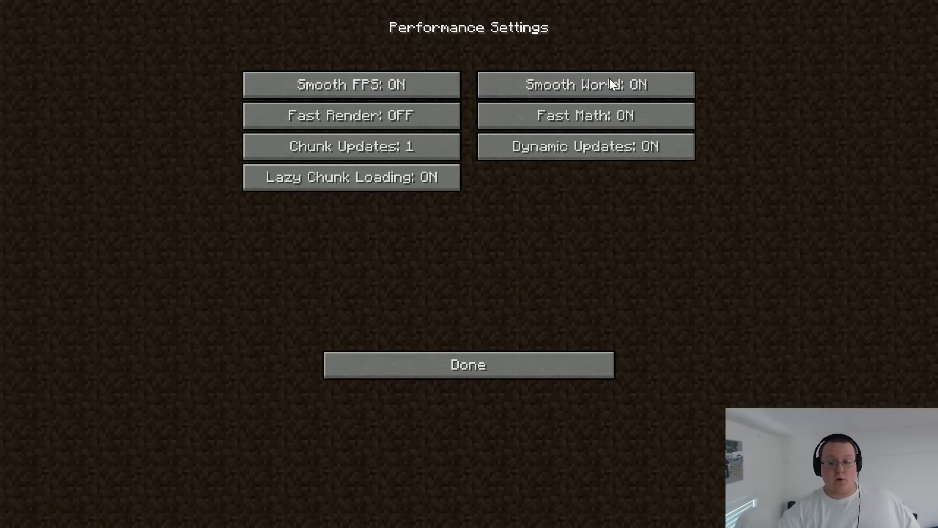
pyautogui.moveTo(425, 116)
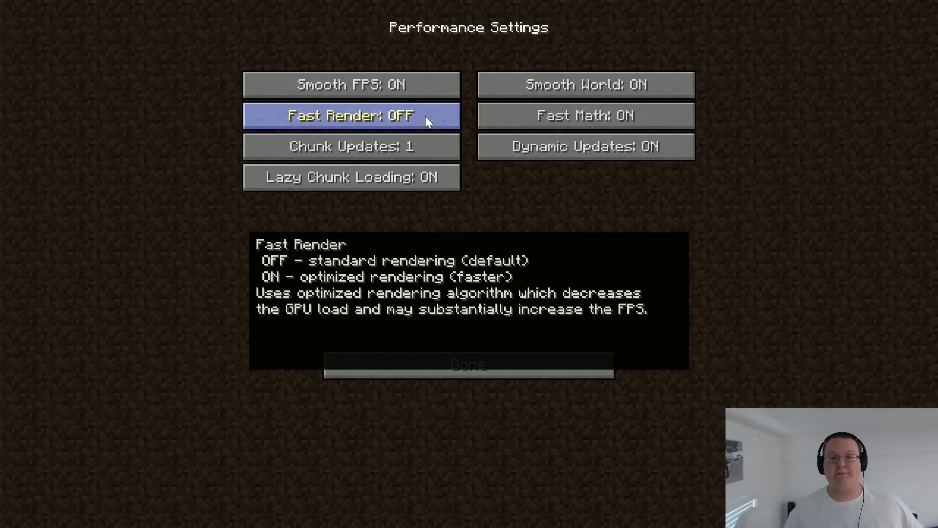
pyautogui.click(427, 118)
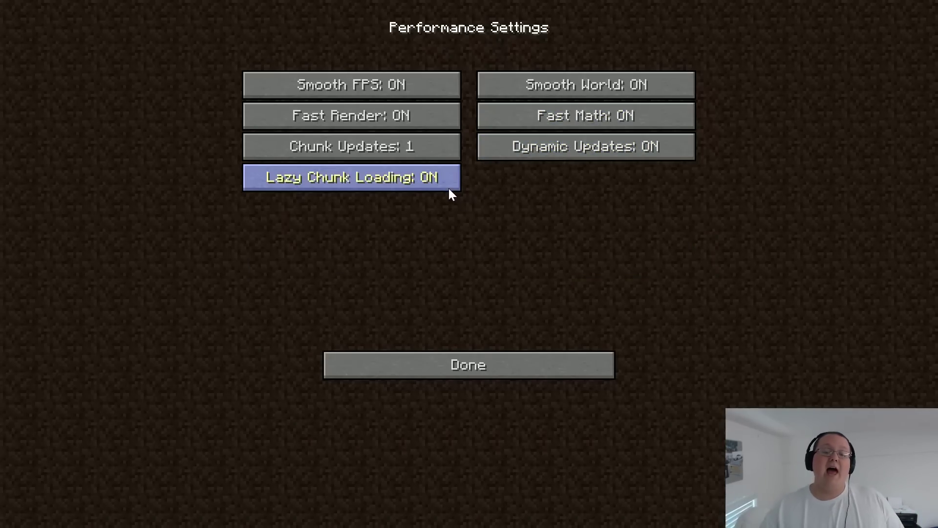
pyautogui.click(494, 367)
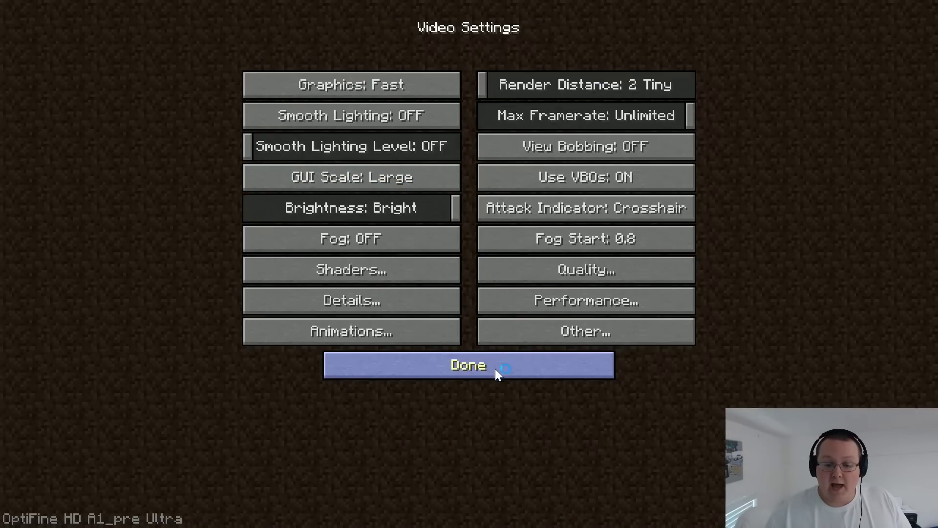
# Step: Turn all animations off with Particles set to Minimal in the animation settings and return to the video settings
pyautogui.click(409, 330)
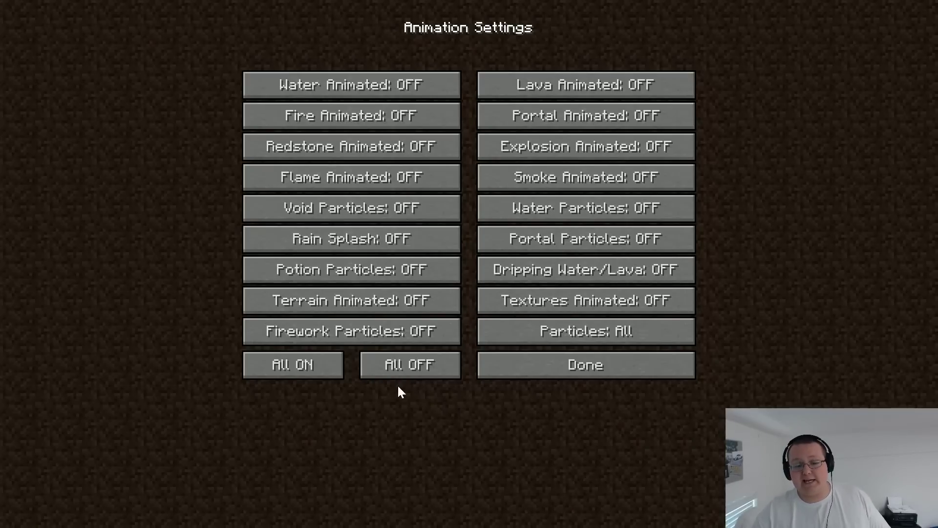
pyautogui.click(386, 370)
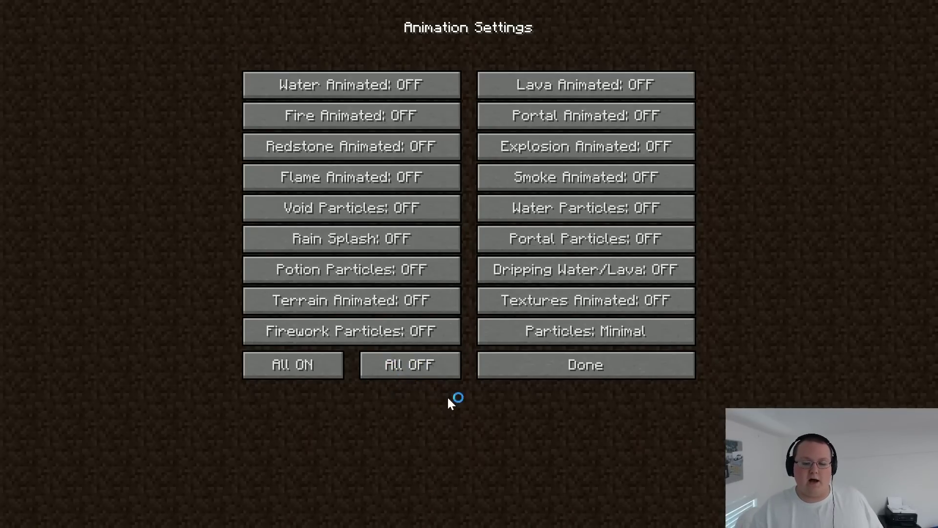
pyautogui.click(491, 367)
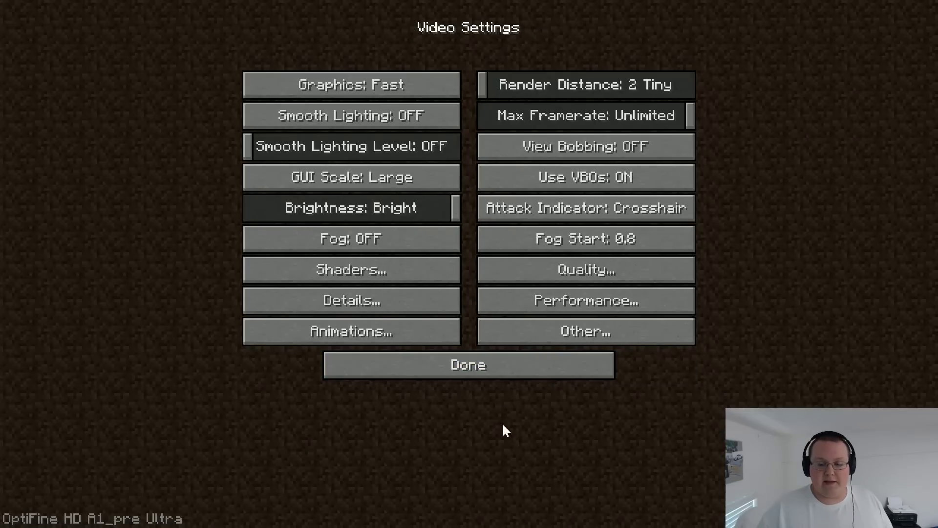
# Step: Open the other video settings and cycle Time through Day Only and Night Only back to Default
pyautogui.click(568, 338)
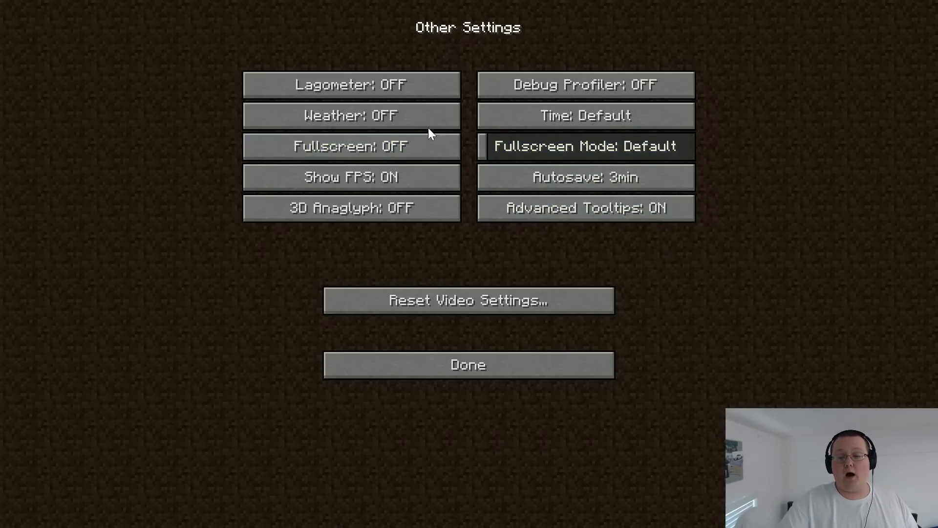
pyautogui.click(533, 125)
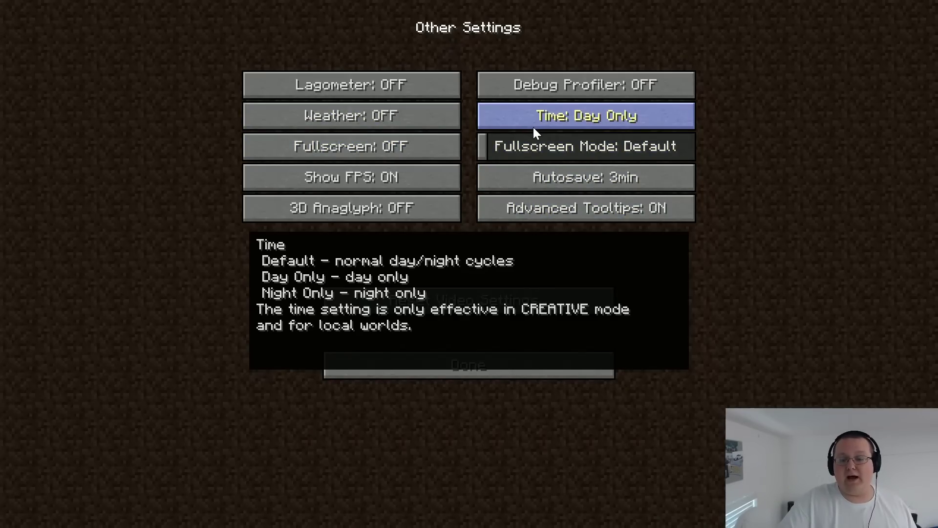
pyautogui.click(533, 127)
pyautogui.click(532, 120)
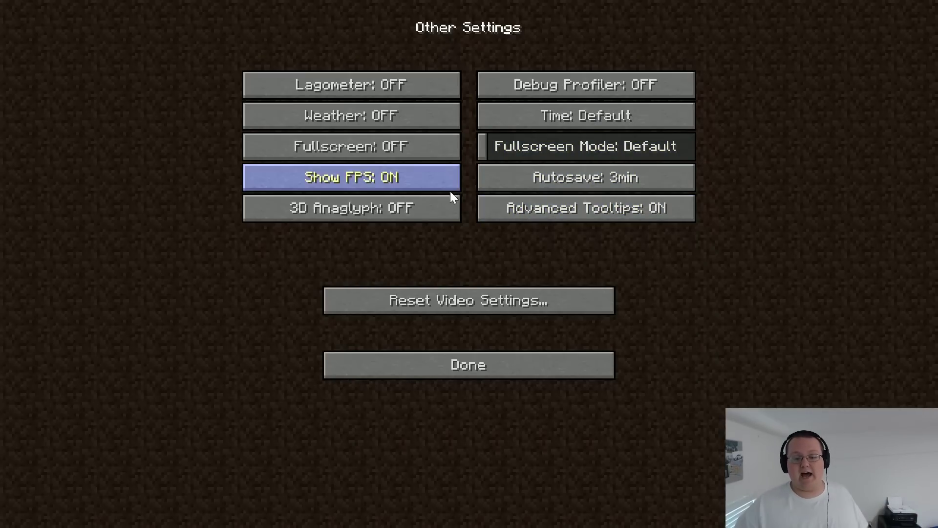
pyautogui.click(543, 108)
pyautogui.click(543, 107)
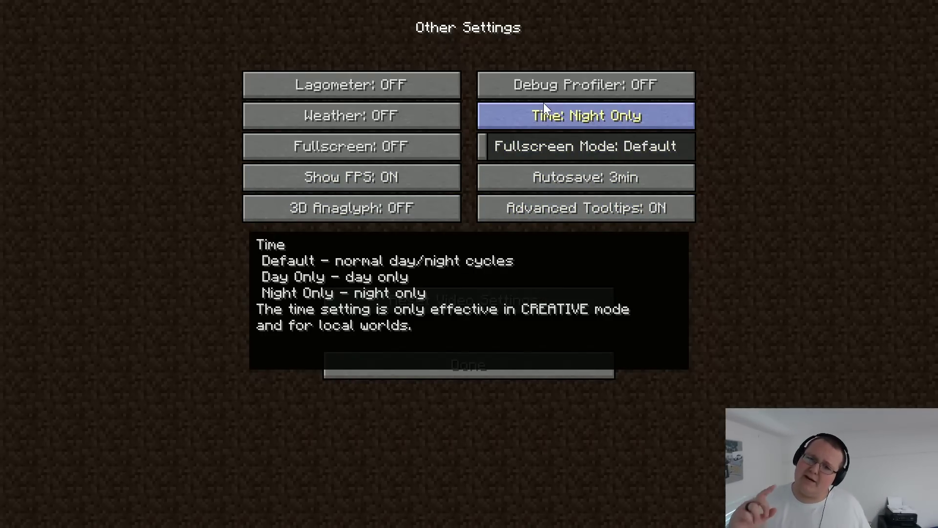
pyautogui.click(543, 103)
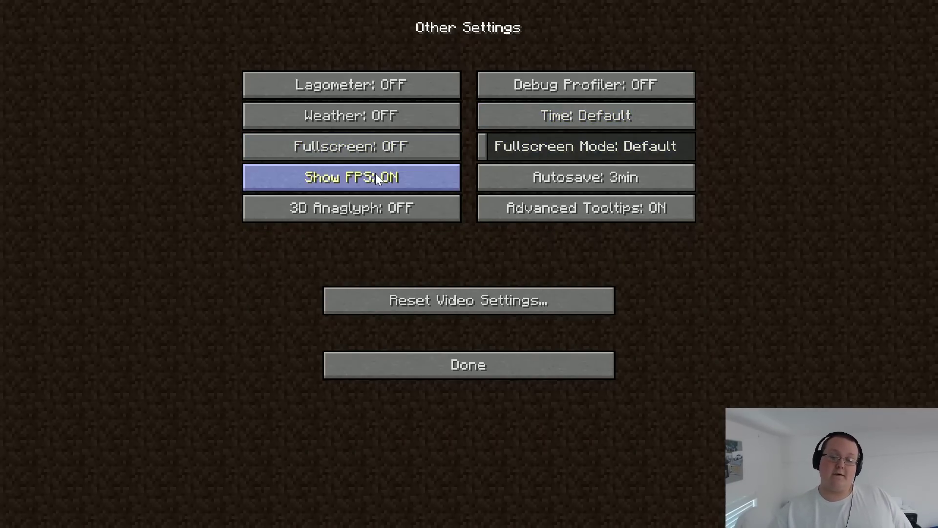
# Step: Switch the Autosave interval to Default (2s) and on to 20s and 3min
pyautogui.moveTo(375, 174)
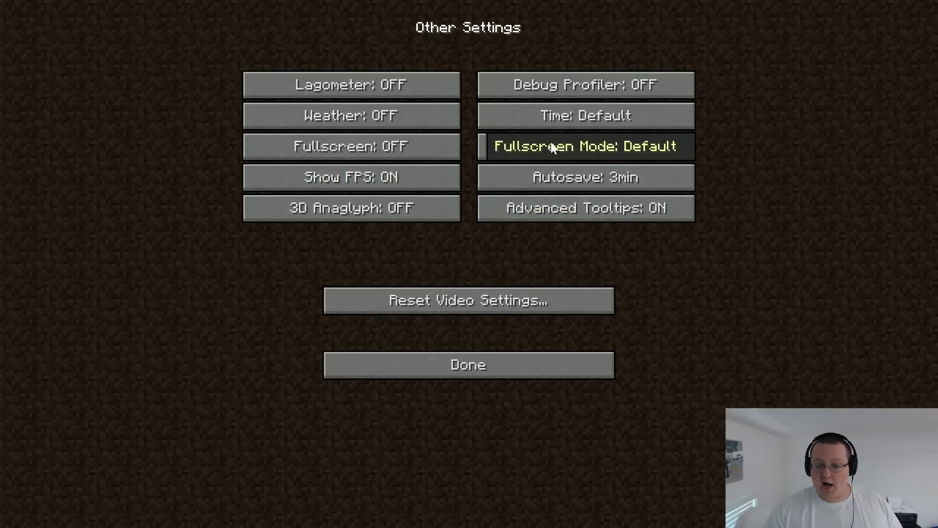
pyautogui.click(561, 172)
pyautogui.click(562, 167)
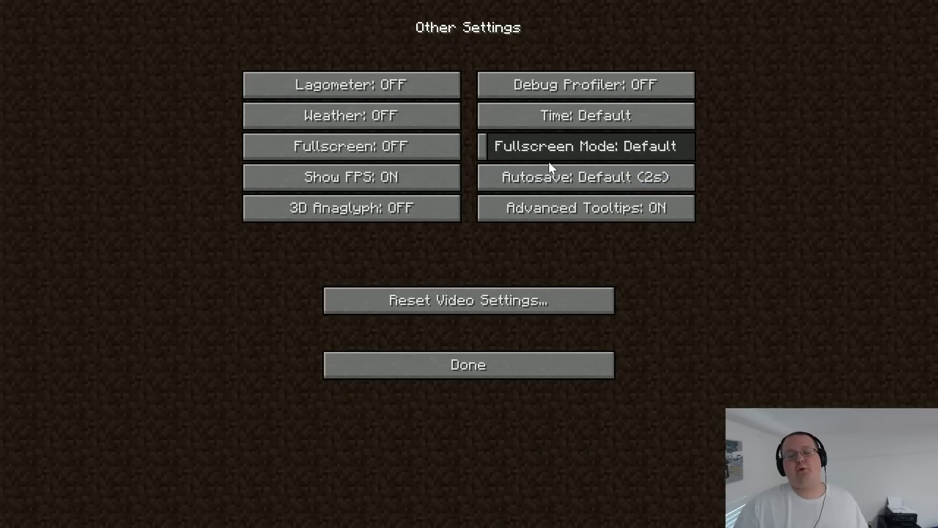
pyautogui.moveTo(563, 188)
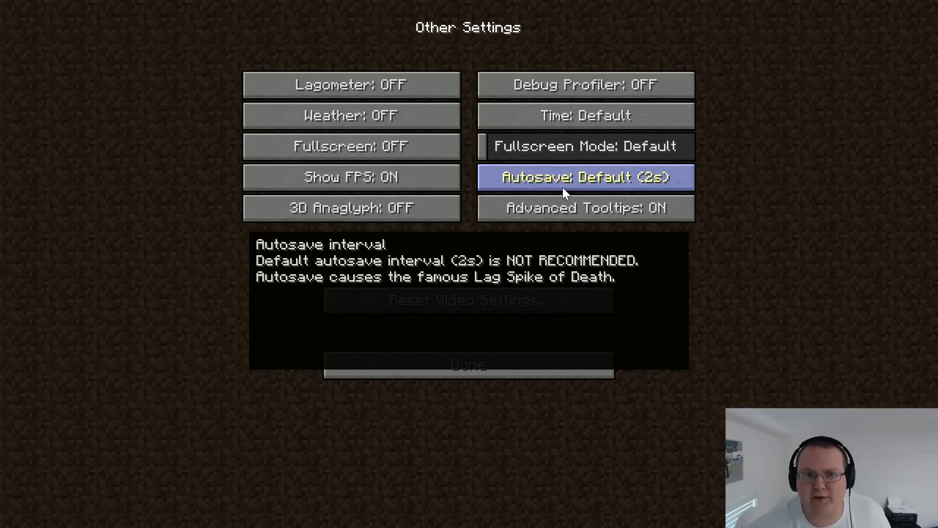
pyautogui.click(562, 187)
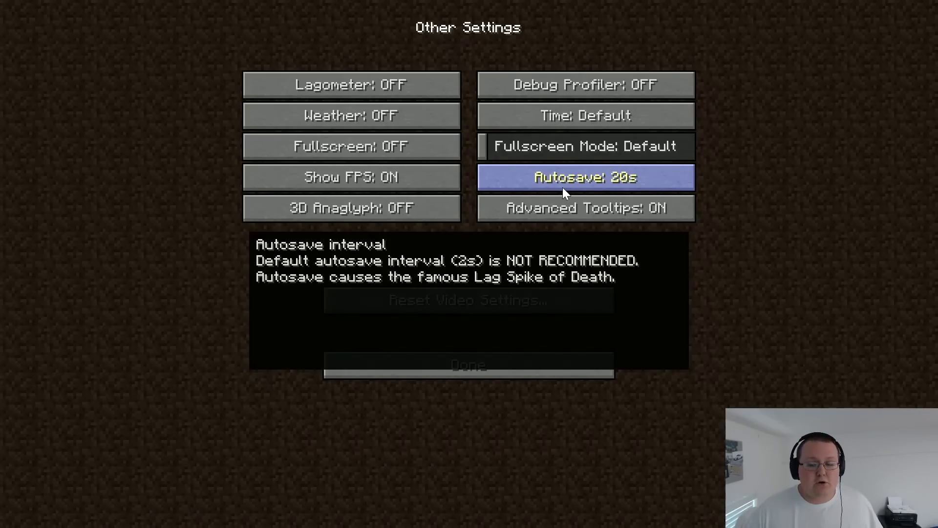
pyautogui.click(562, 187)
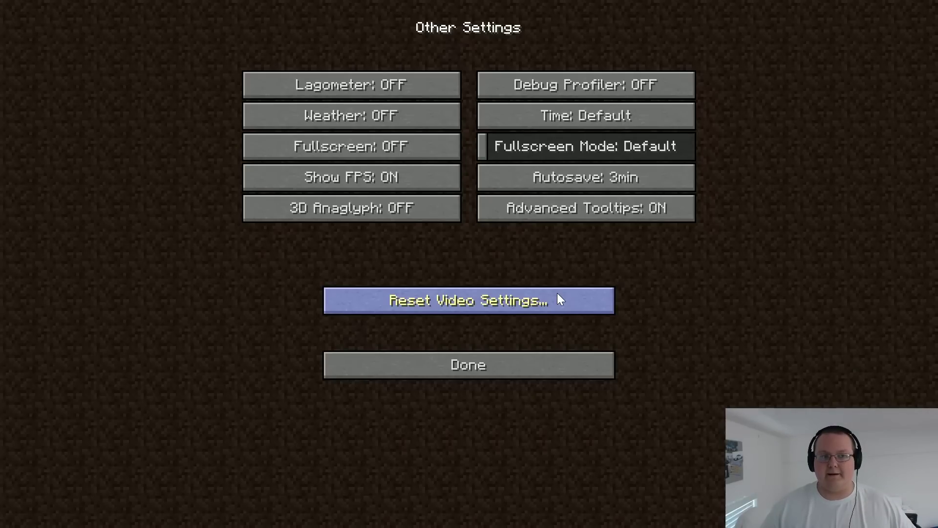
# Step: Try Autosave at 30min, cycle it back to 3min and return to the video settings
pyautogui.click(568, 177)
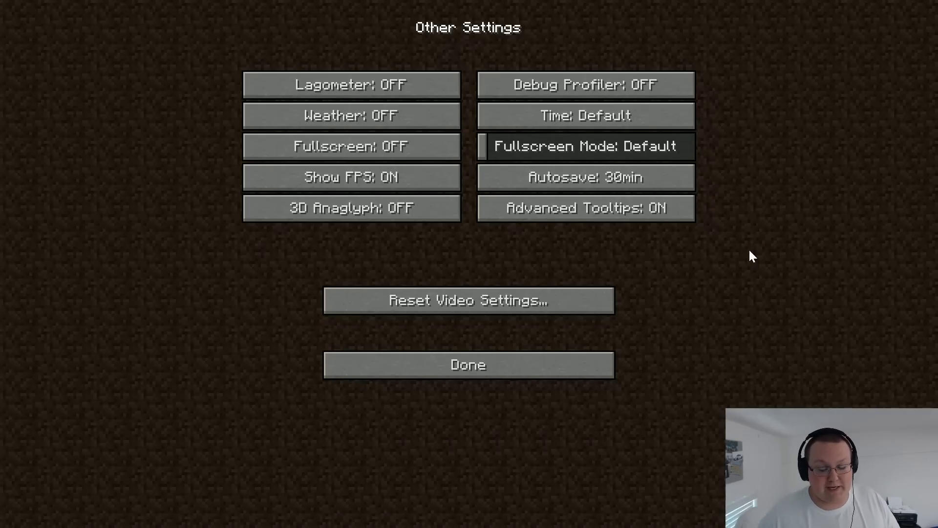
pyautogui.click(654, 172)
pyautogui.click(652, 180)
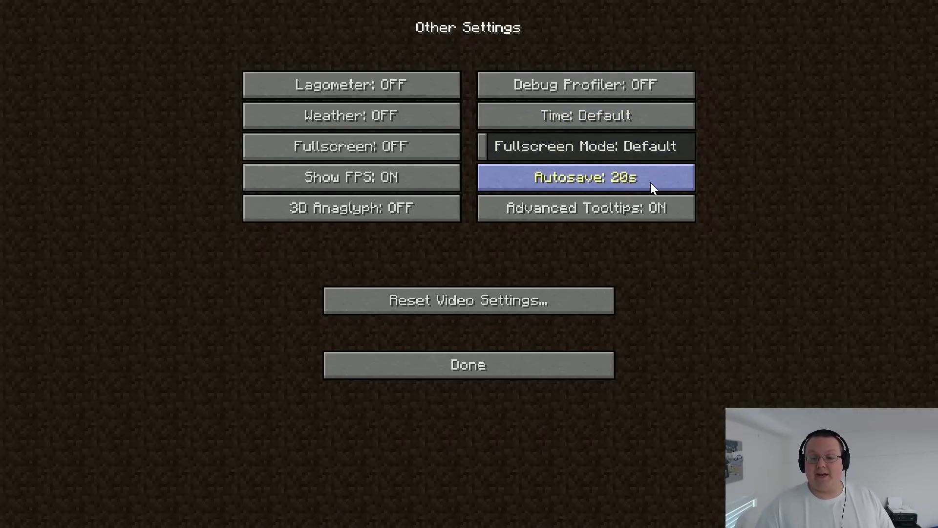
pyautogui.click(650, 183)
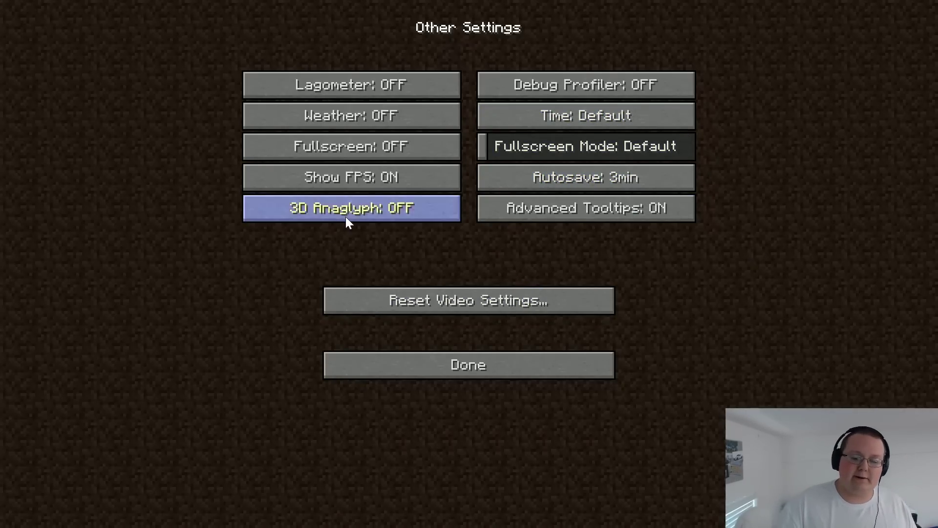
pyautogui.moveTo(660, 222)
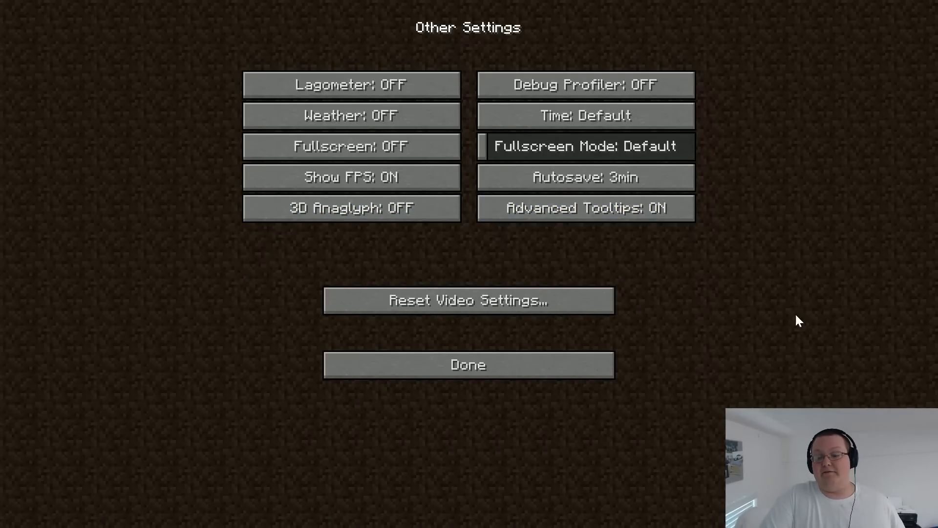
pyautogui.click(589, 361)
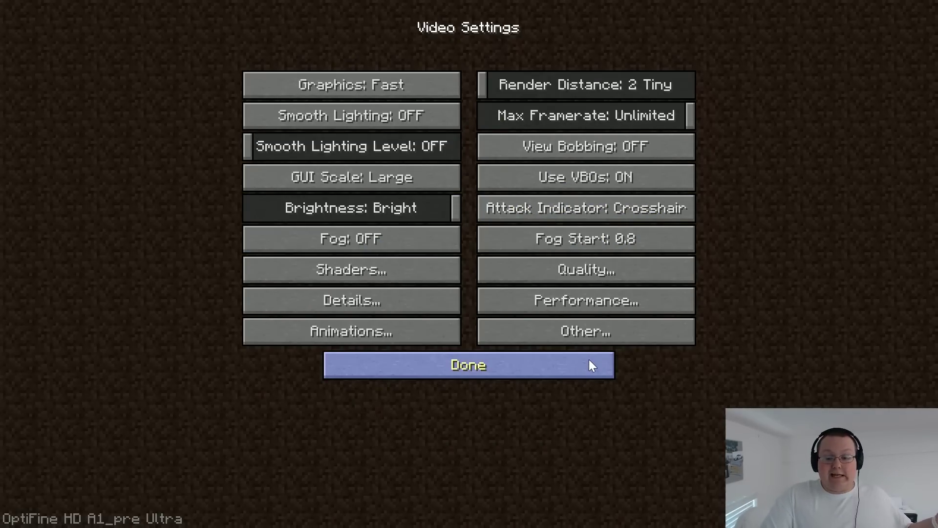
# Step: Leave the settings for the title screen and load the singleplayer world "1.11 Baby!"
pyautogui.click(590, 361)
pyautogui.click(590, 360)
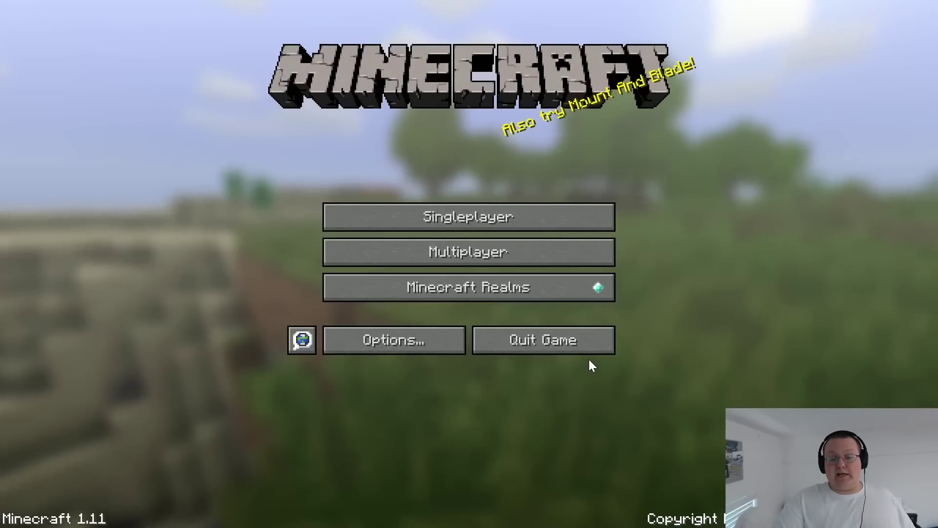
pyautogui.click(500, 227)
pyautogui.click(344, 97)
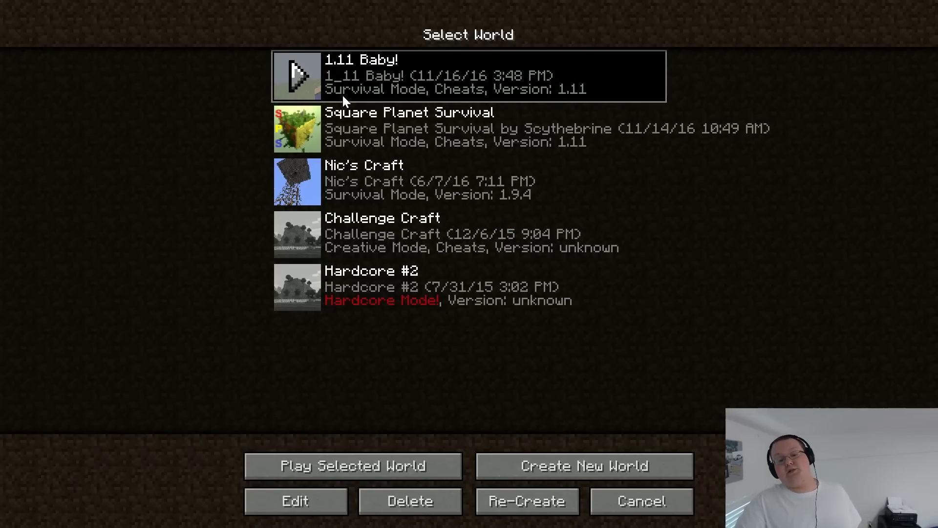
pyautogui.doubleClick(343, 94)
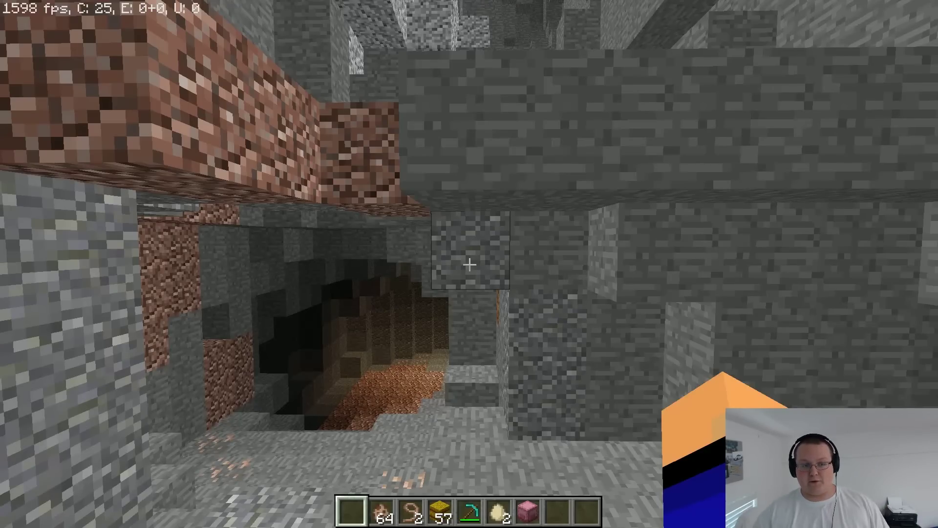
# Step: Move through the cave, up out of the ravine and across the grassland to check the FPS counter in play
pyautogui.press('e')
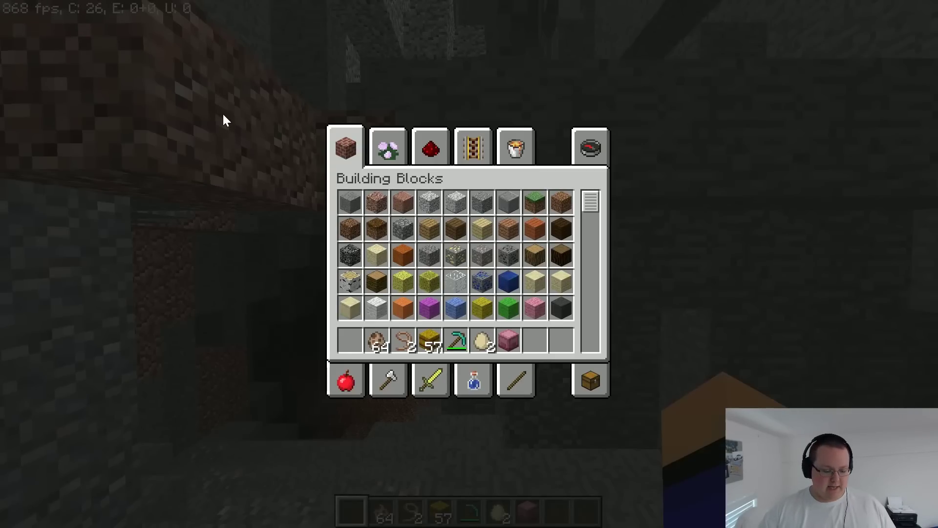
pyautogui.press('Escape')
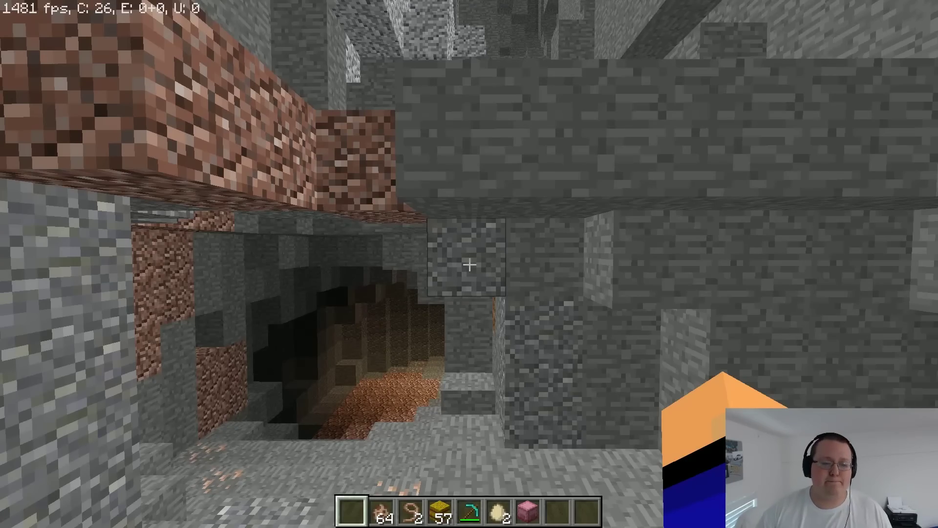
pyautogui.press('w')
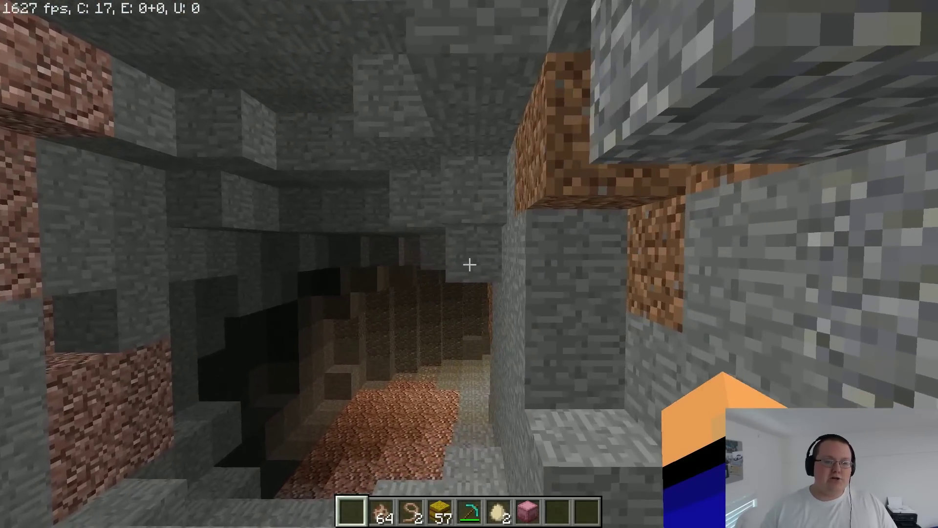
pyautogui.press('w')
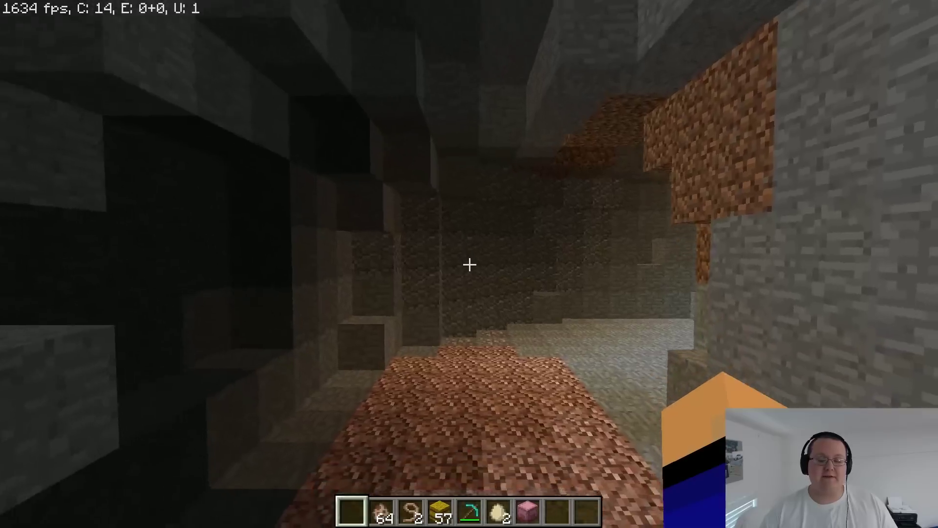
pyautogui.press('w')
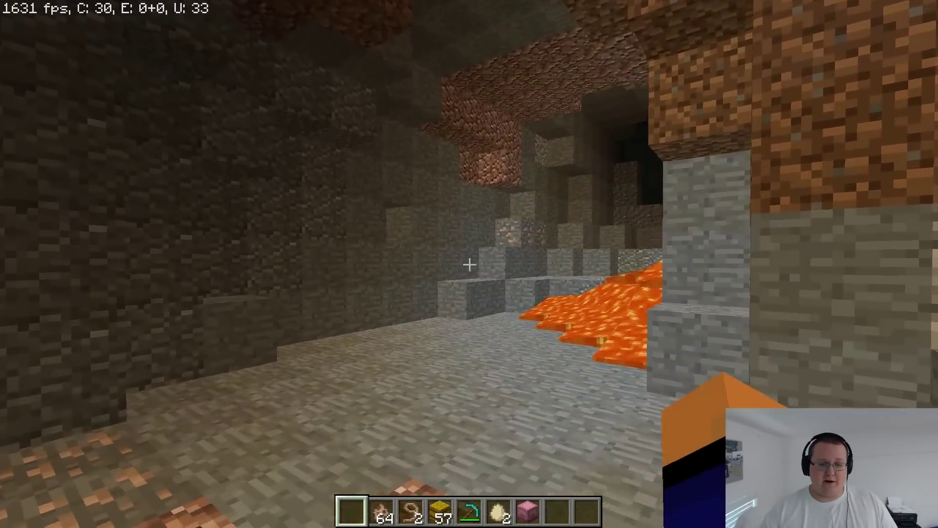
pyautogui.press('w')
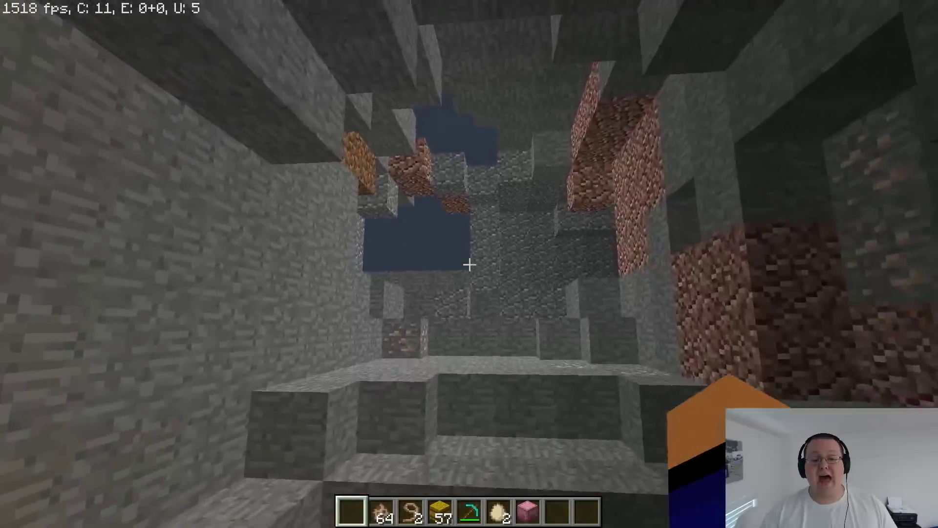
pyautogui.press('w')
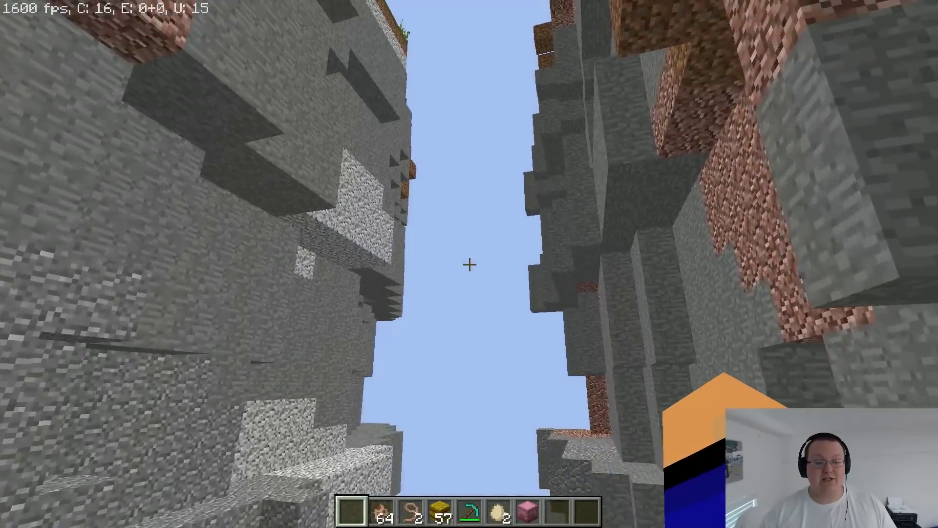
pyautogui.press('w')
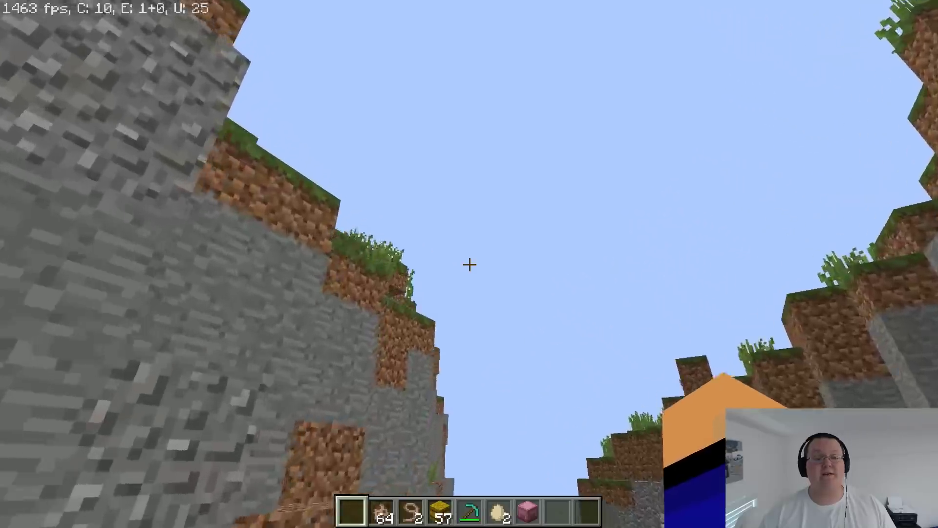
pyautogui.press('w')
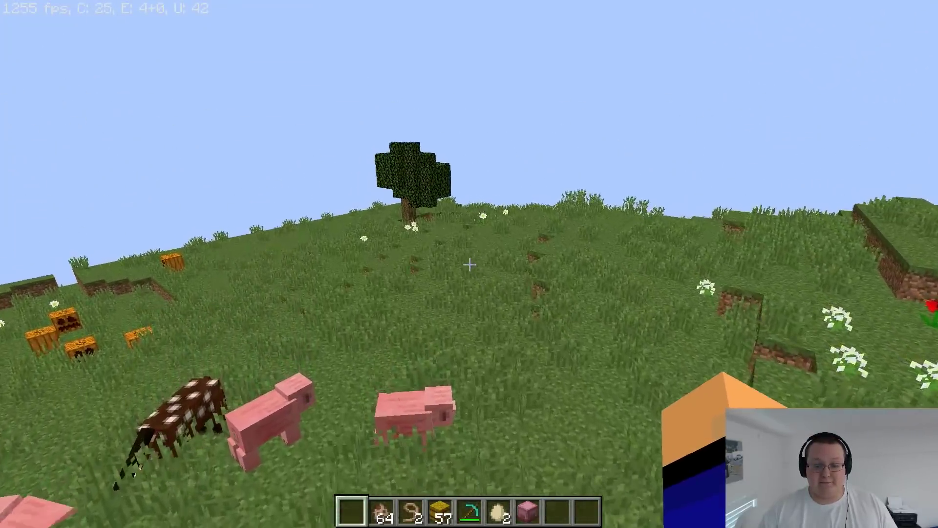
pyautogui.press('w')
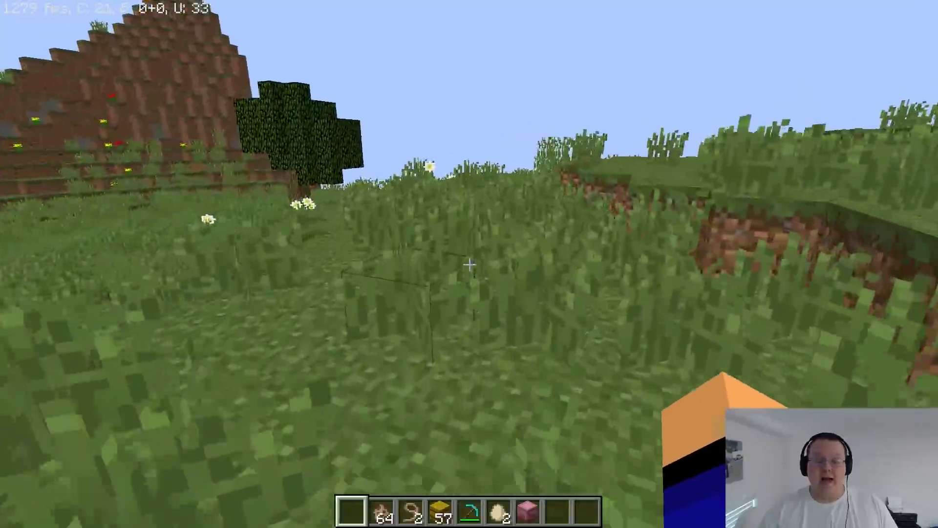
pyautogui.press('w')
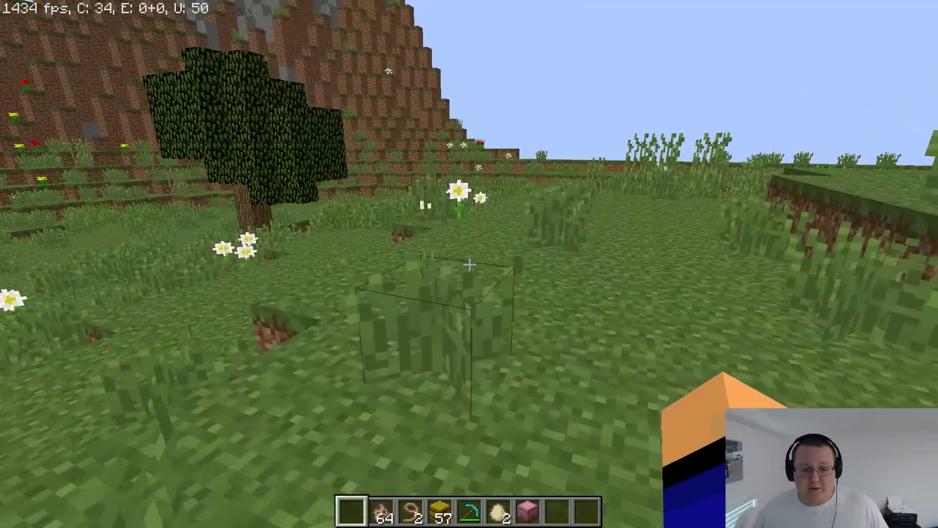
pyautogui.press('w')
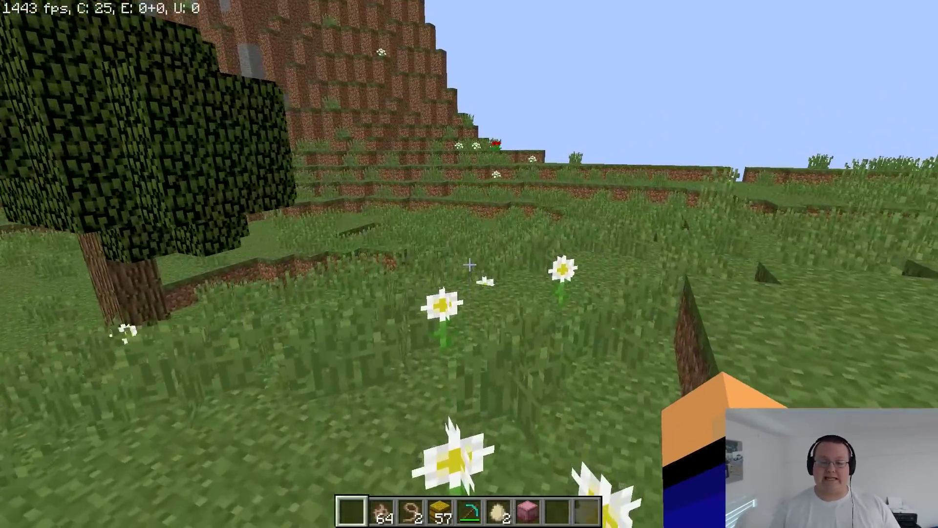
pyautogui.press('w')
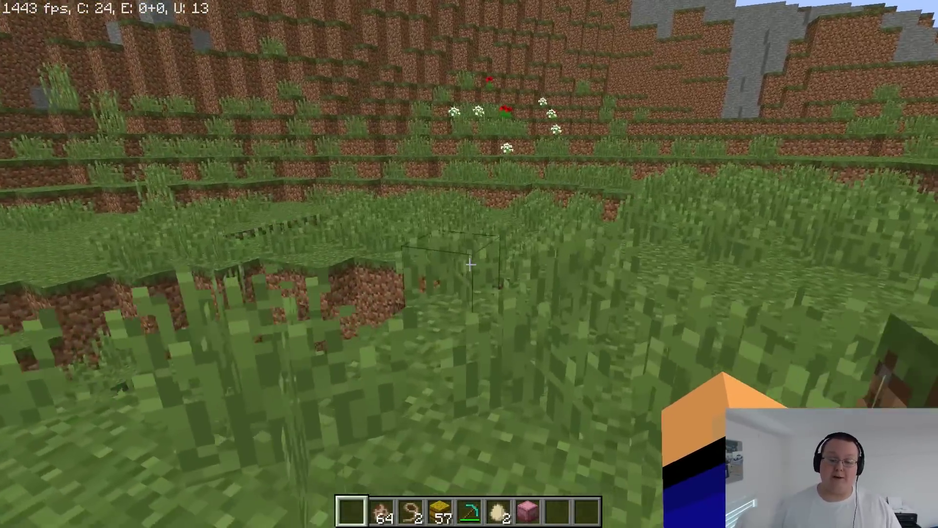
pyautogui.press('w')
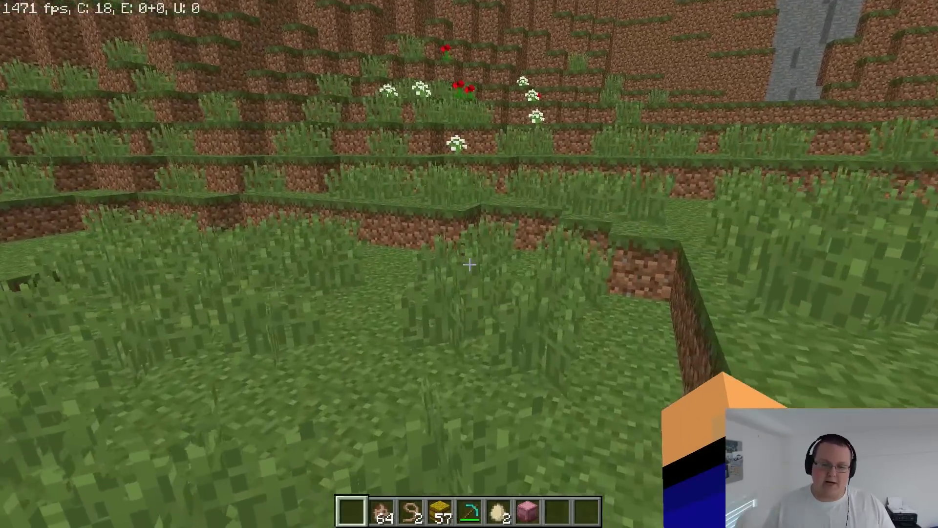
# Step: Walk up the grassy dirt terraces, along the sandy shoreline and into the tall-grass meadow to check the FPS counter while exploring
pyautogui.press('w')
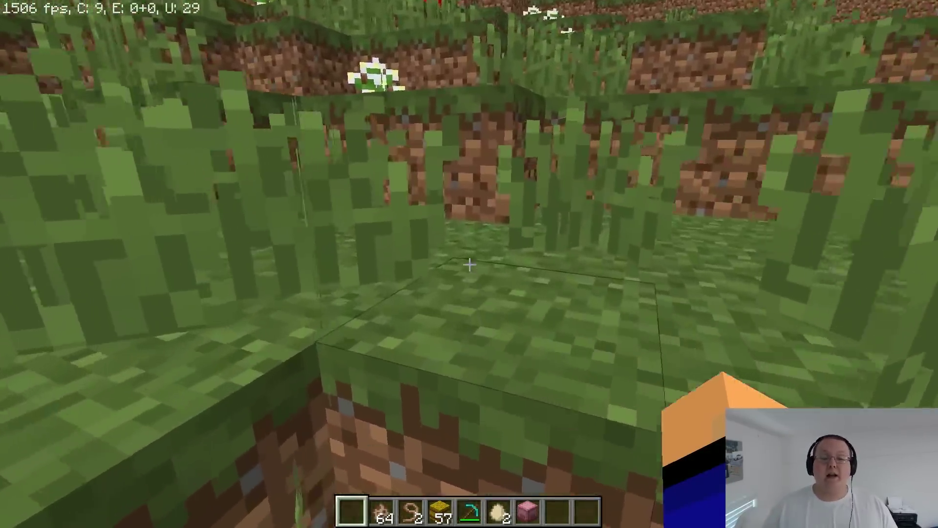
pyautogui.press('w')
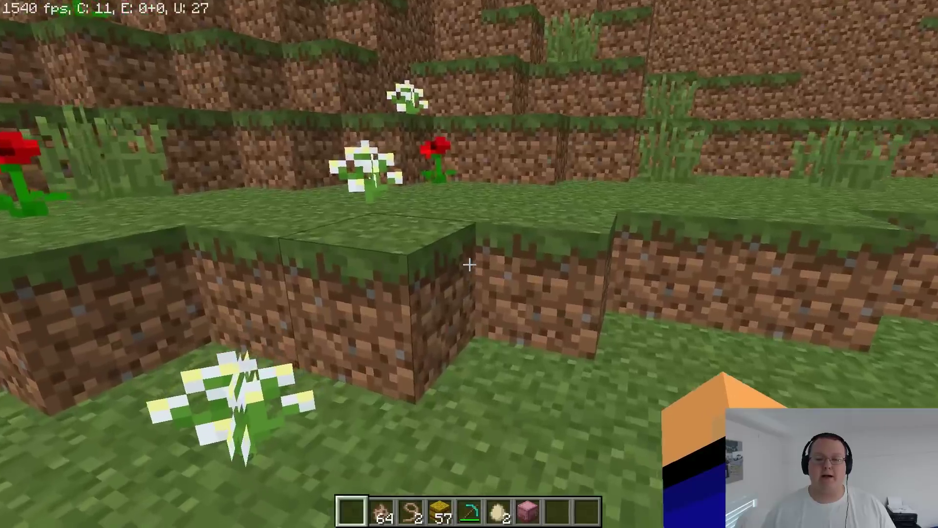
pyautogui.press('w')
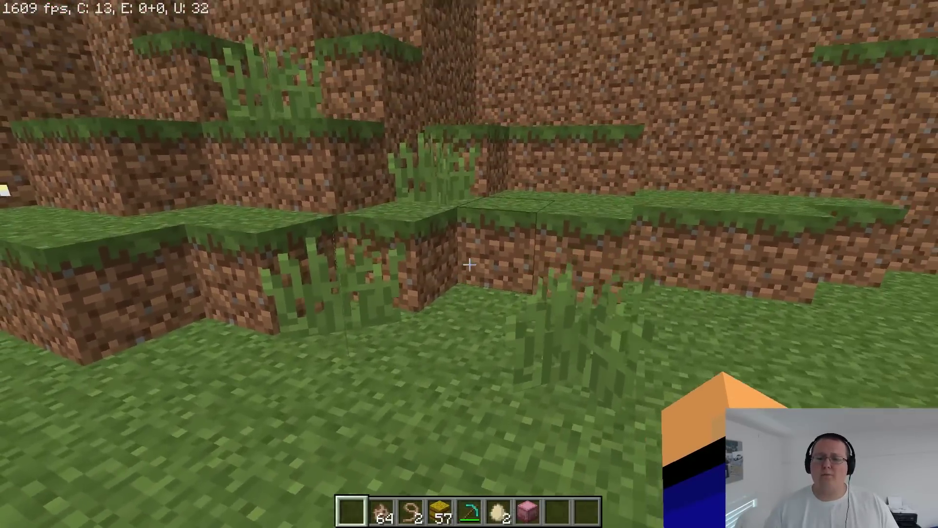
pyautogui.press('w')
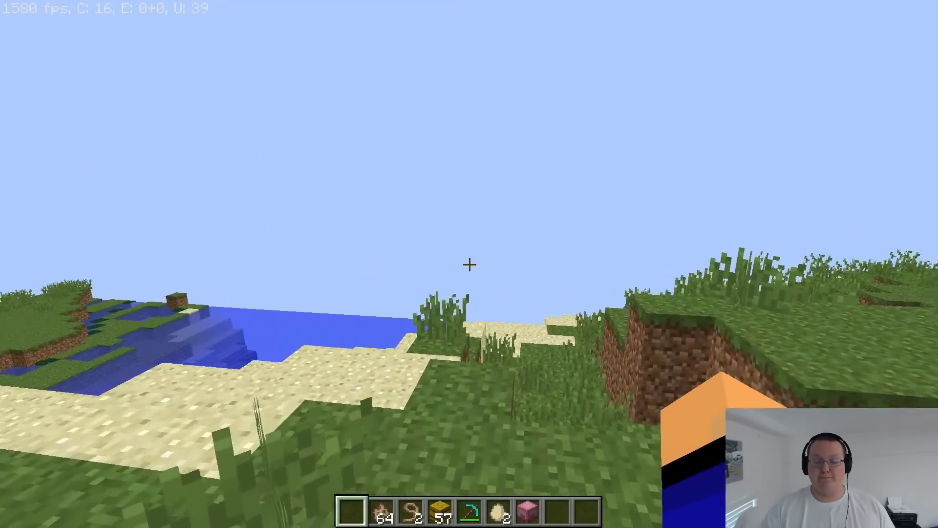
pyautogui.press('w')
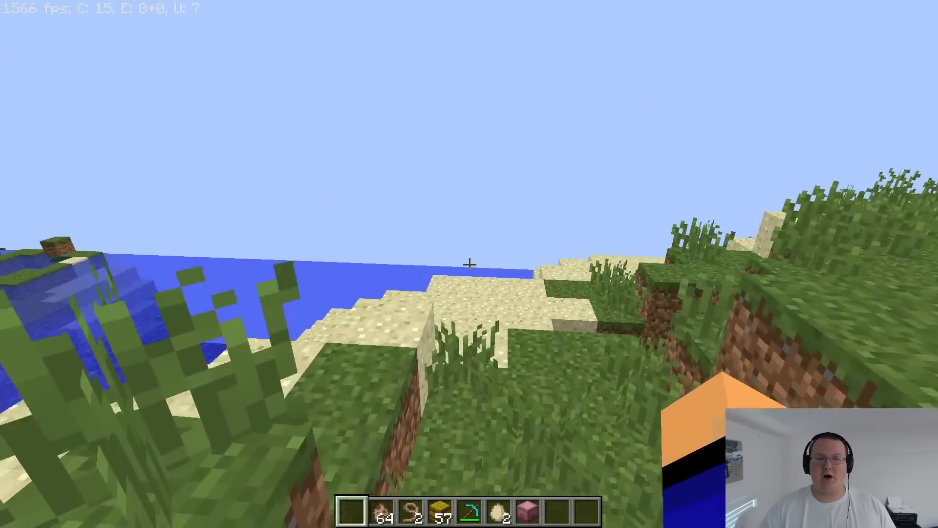
pyautogui.press('w')
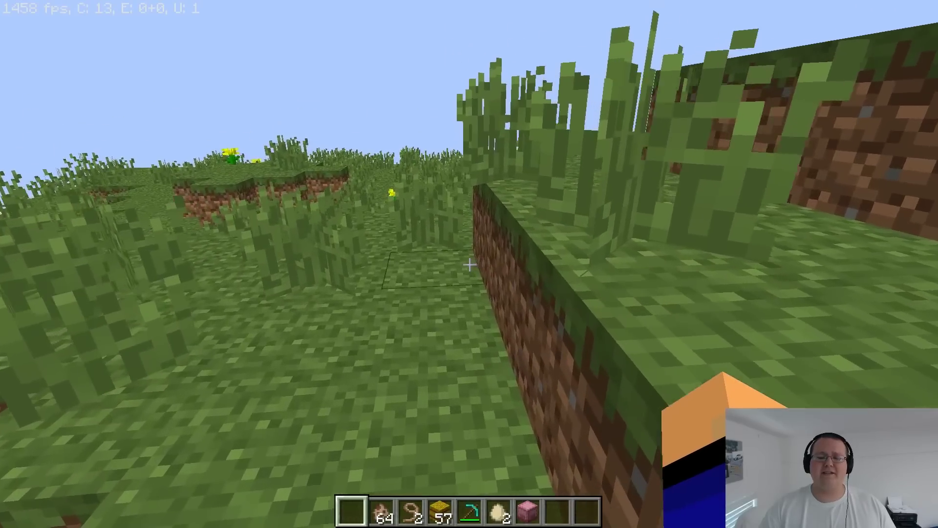
pyautogui.press('w')
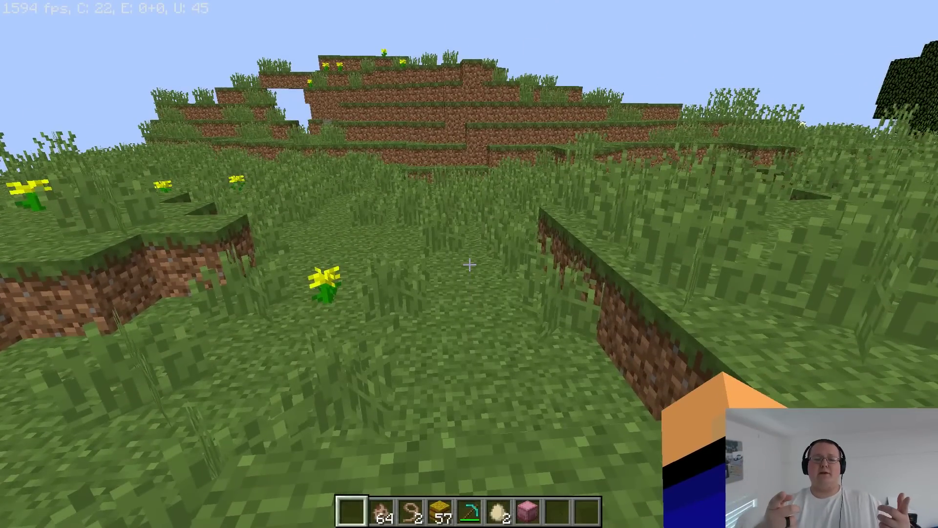